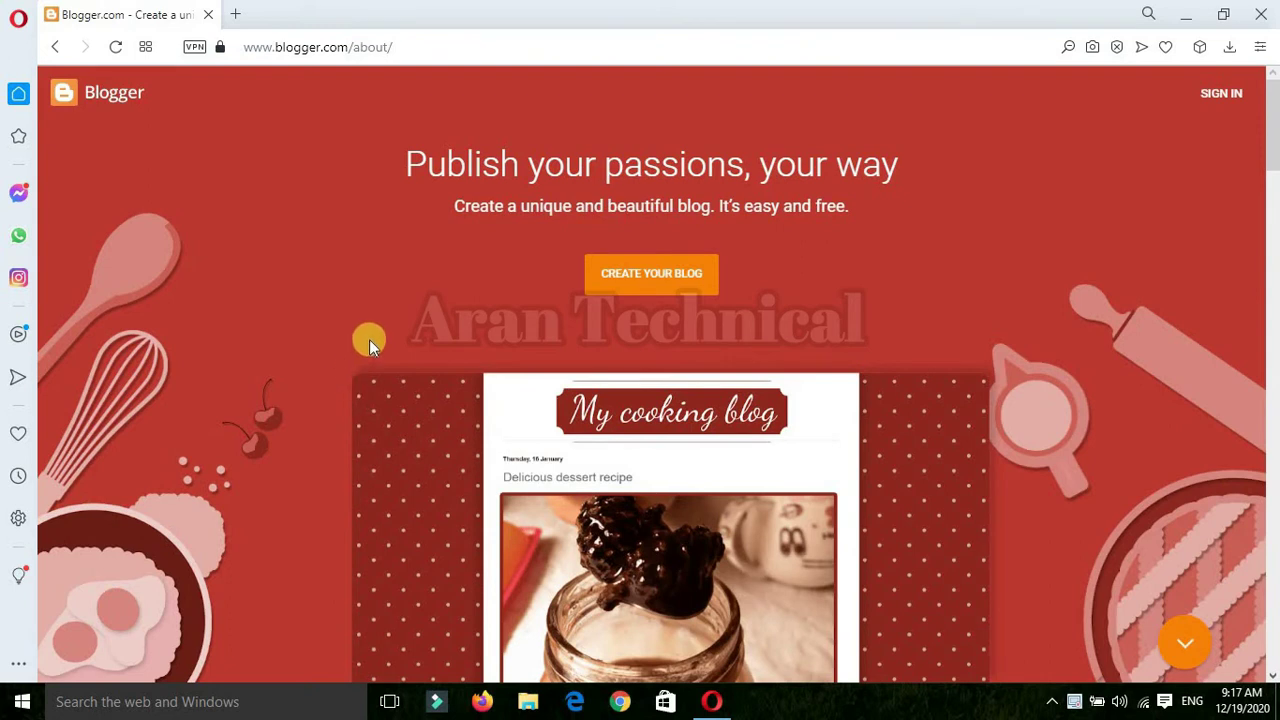
pyautogui.click(240, 15)
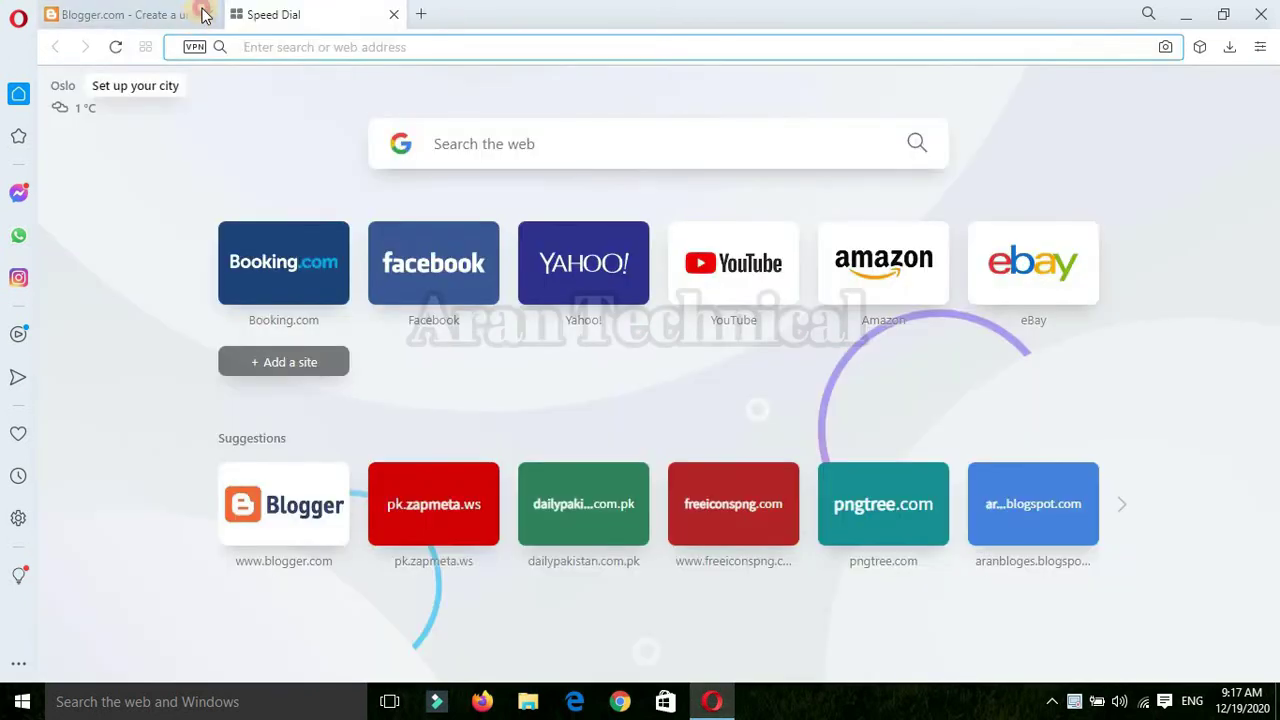
pyautogui.click(477, 132)
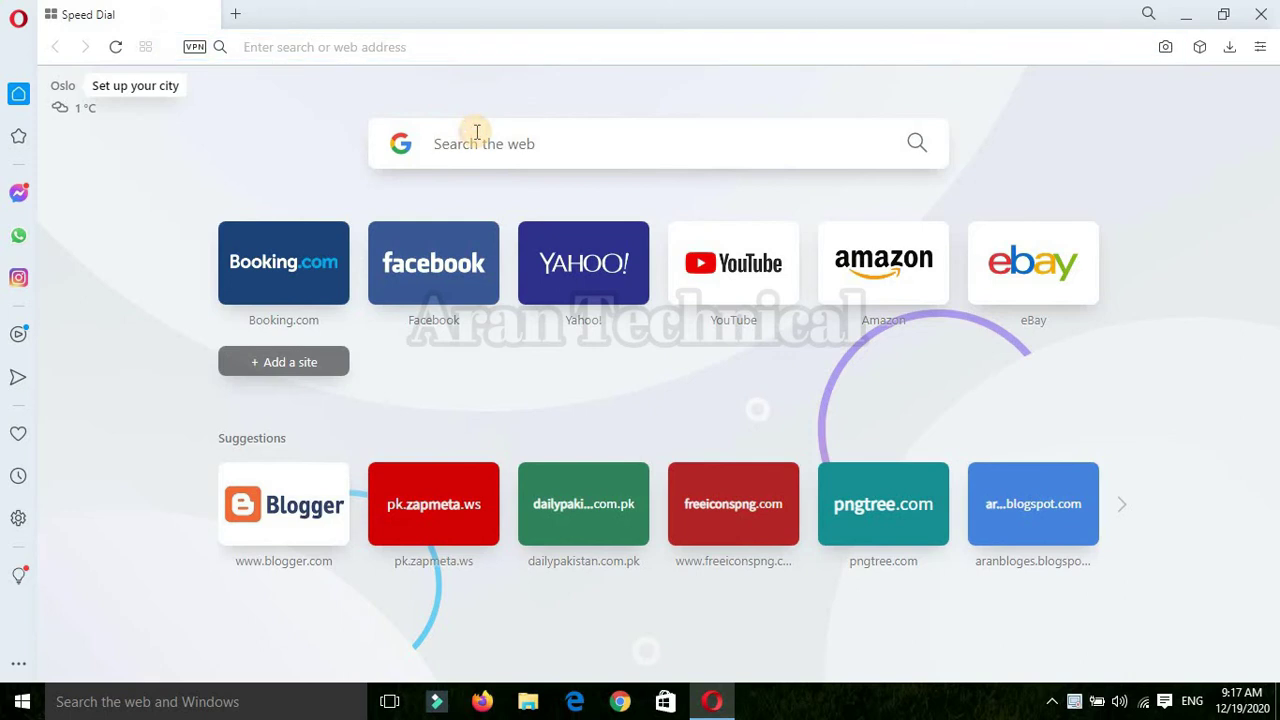
pyautogui.write('www.')
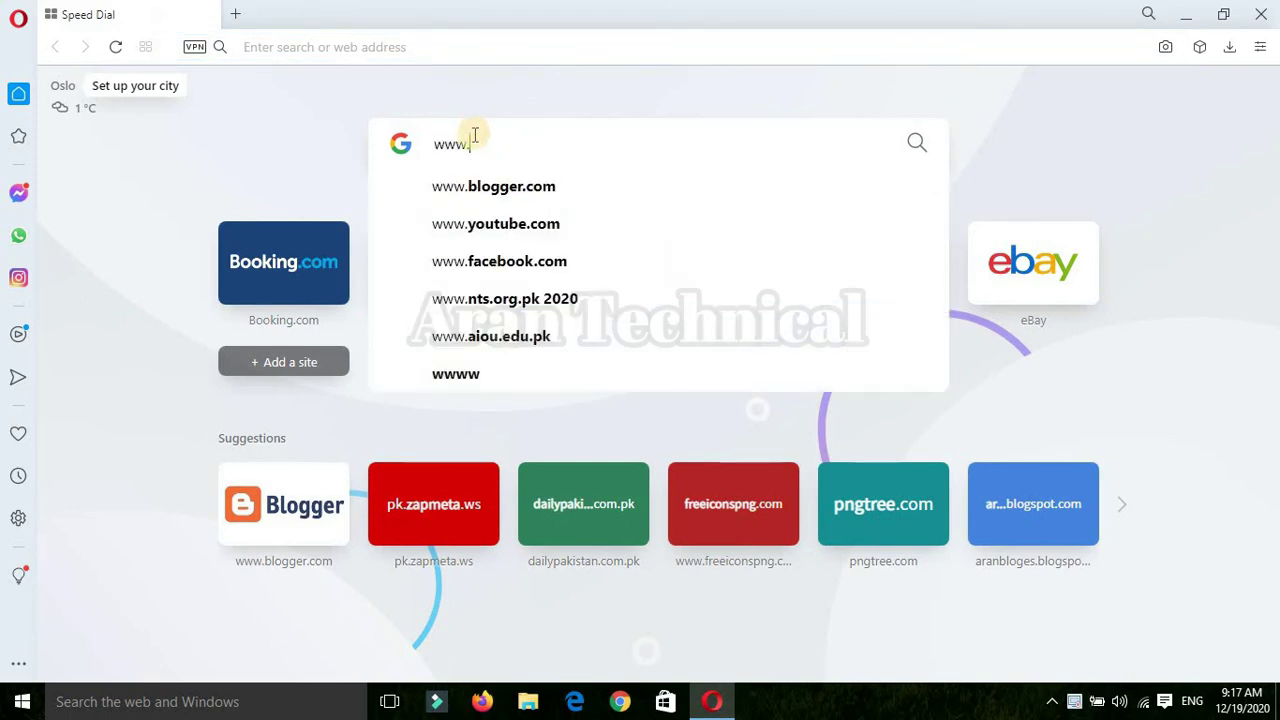
pyautogui.click(497, 180)
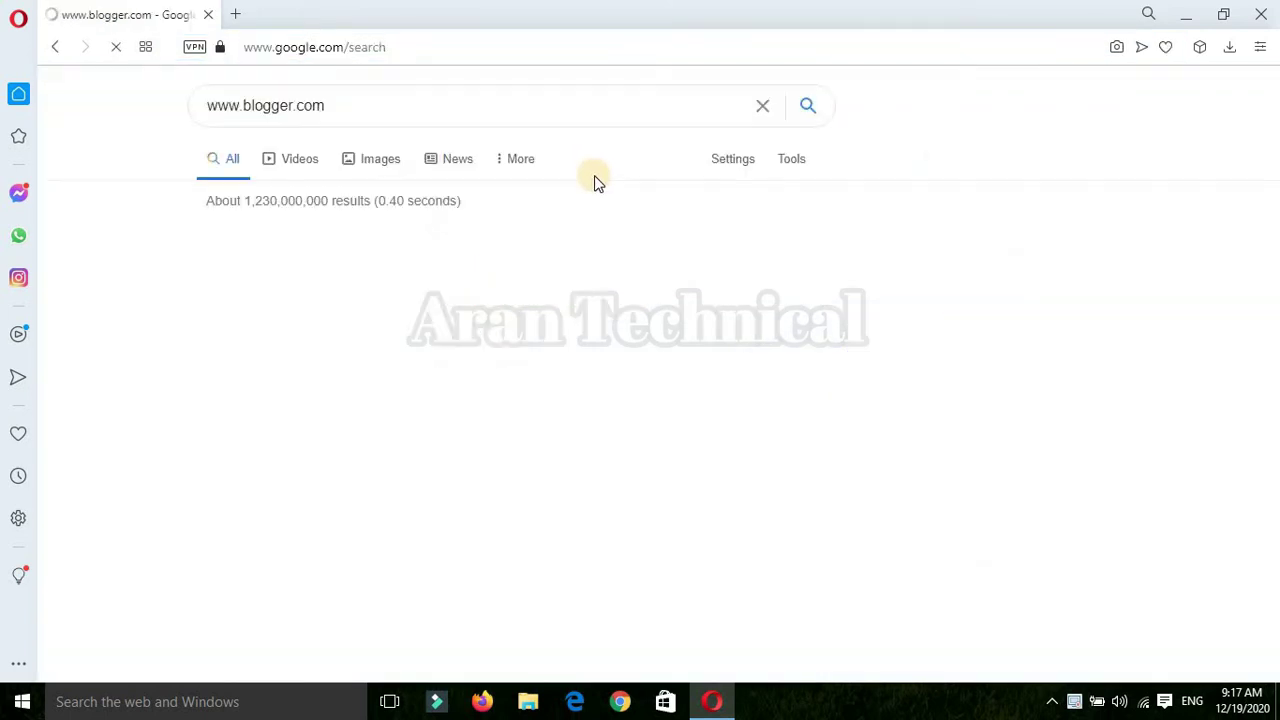
pyautogui.moveTo(1276, 178); pyautogui.dragTo(1276, 273)
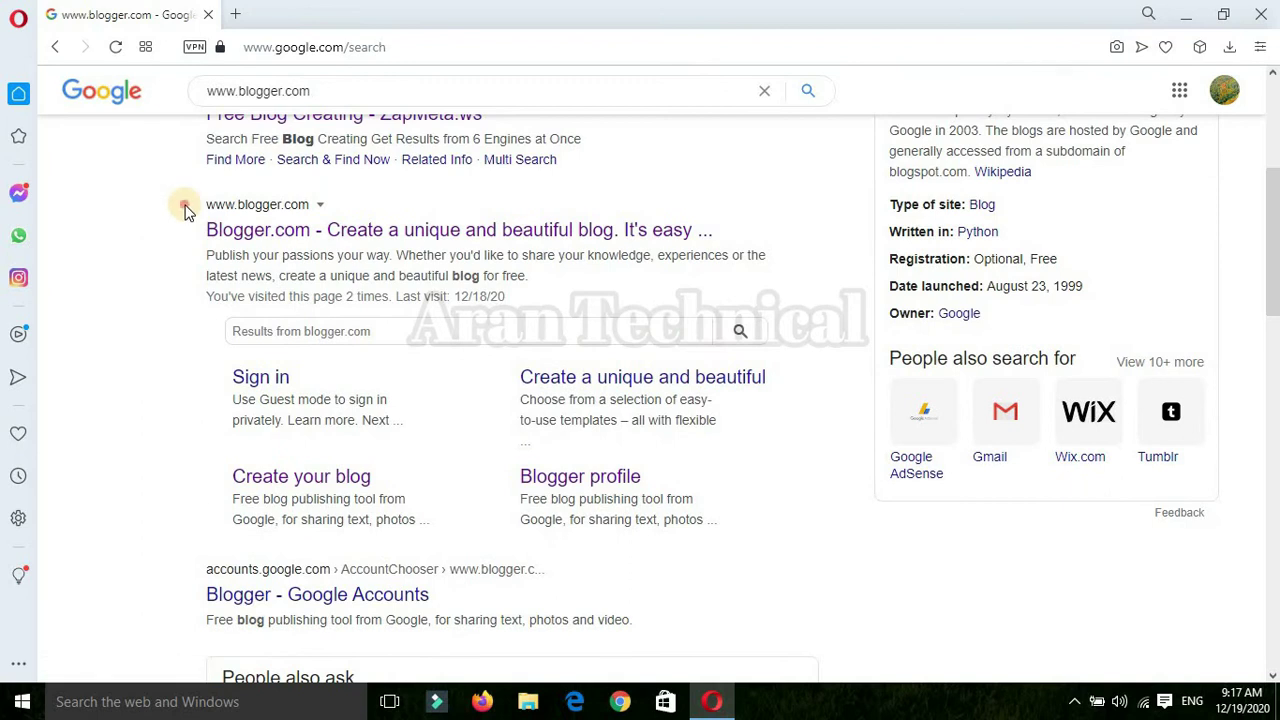
pyautogui.moveTo(183, 209); pyautogui.dragTo(603, 233)
pyautogui.click(603, 233)
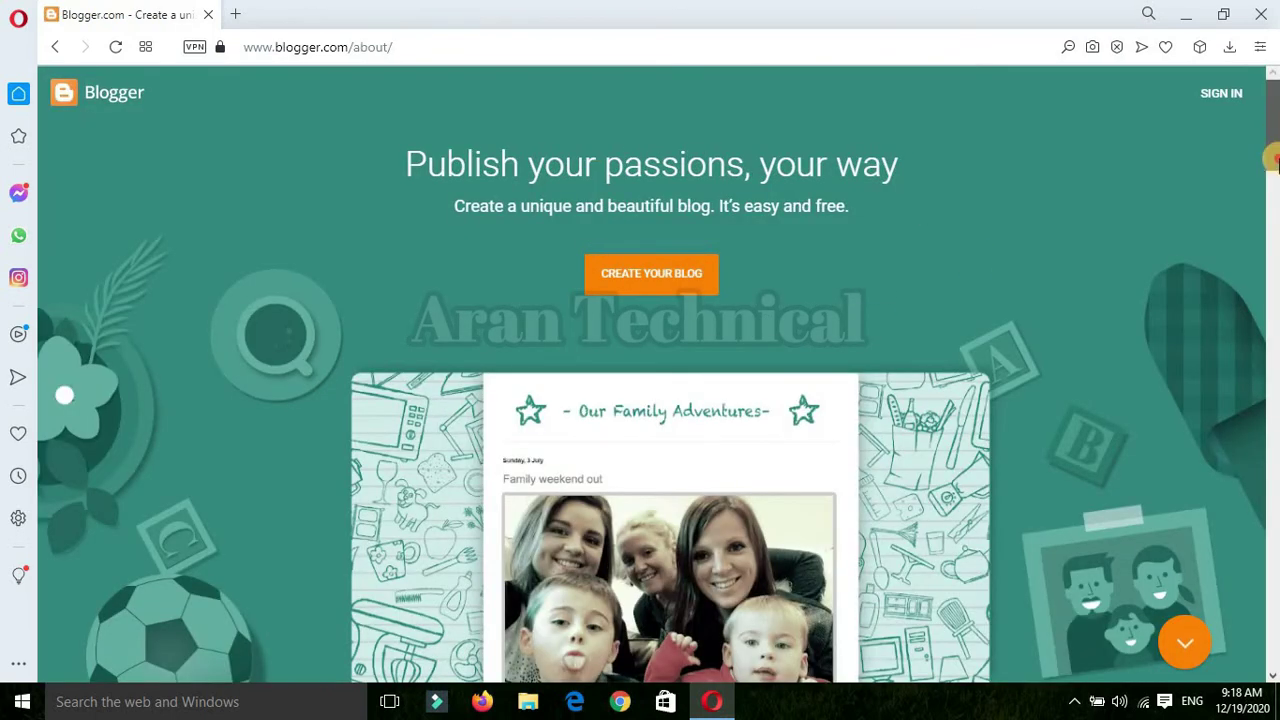
# Start creating a new blog from Blogger's welcome page.
pyautogui.scroll(-1, 877, 300)
pyautogui.scroll(1, 878, 316)
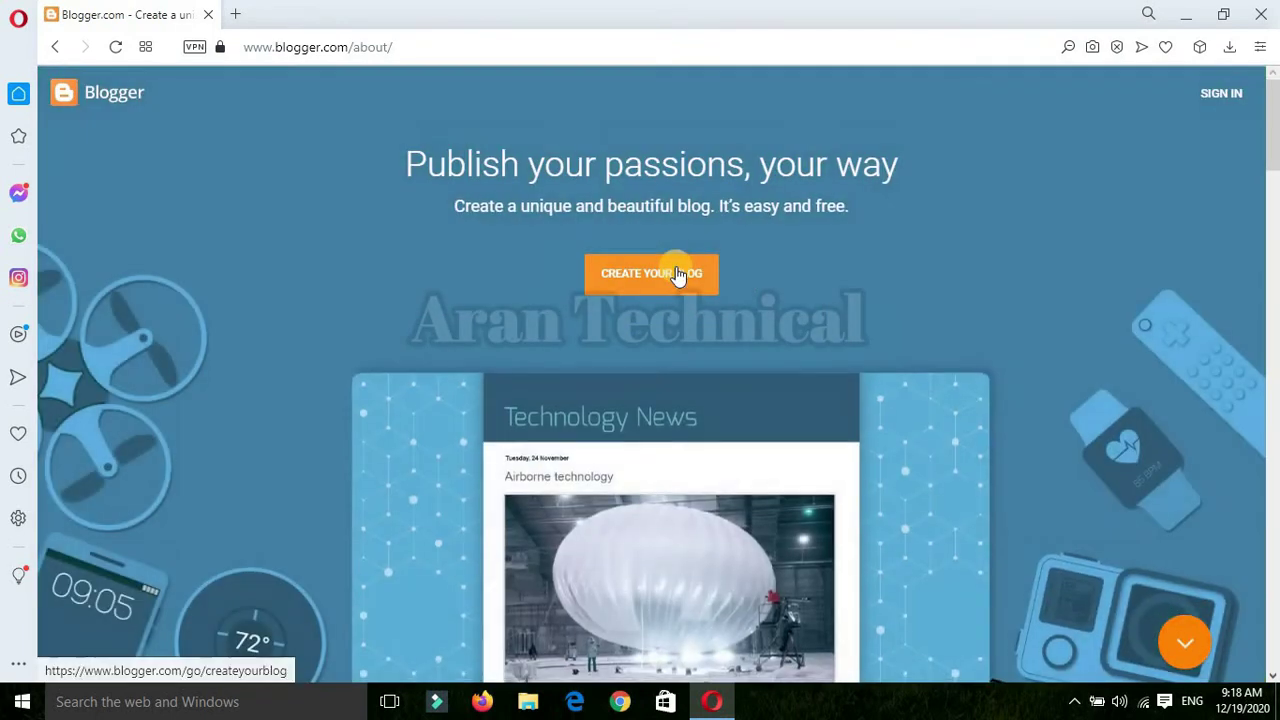
pyautogui.click(676, 270)
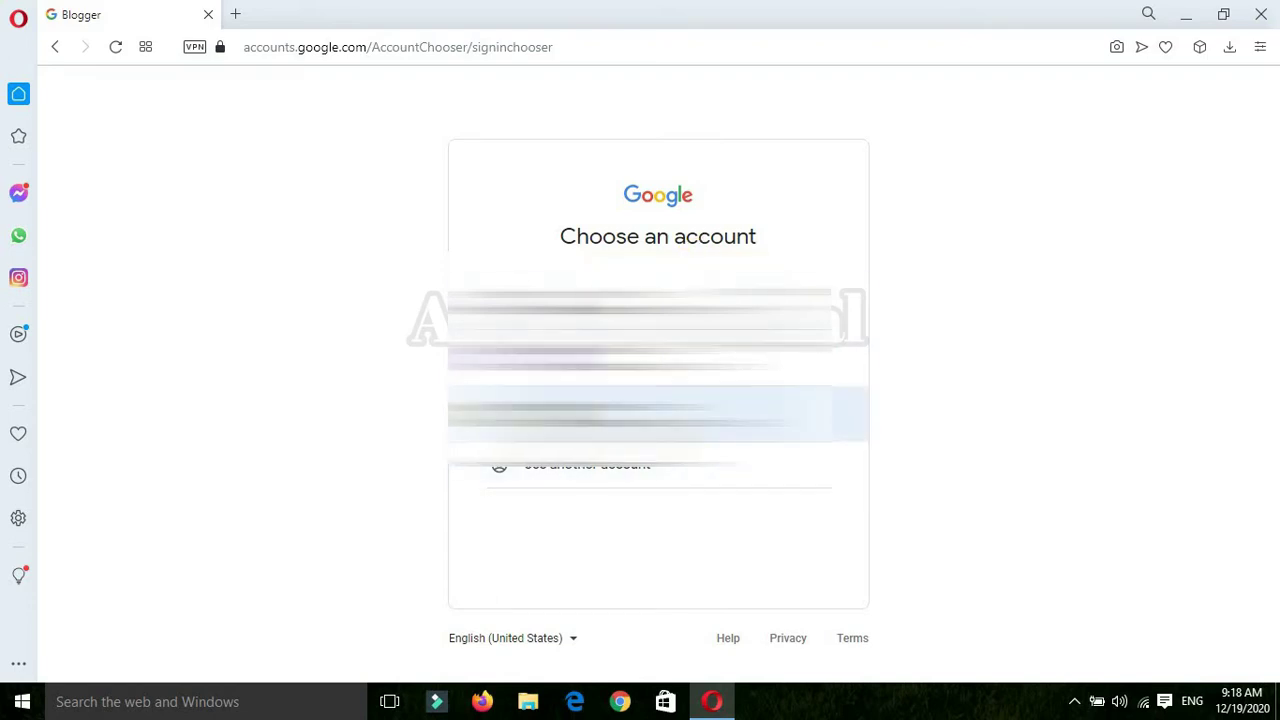
# Choose the third listed Google account and sign in by entering the account password.
pyautogui.click(640, 414)
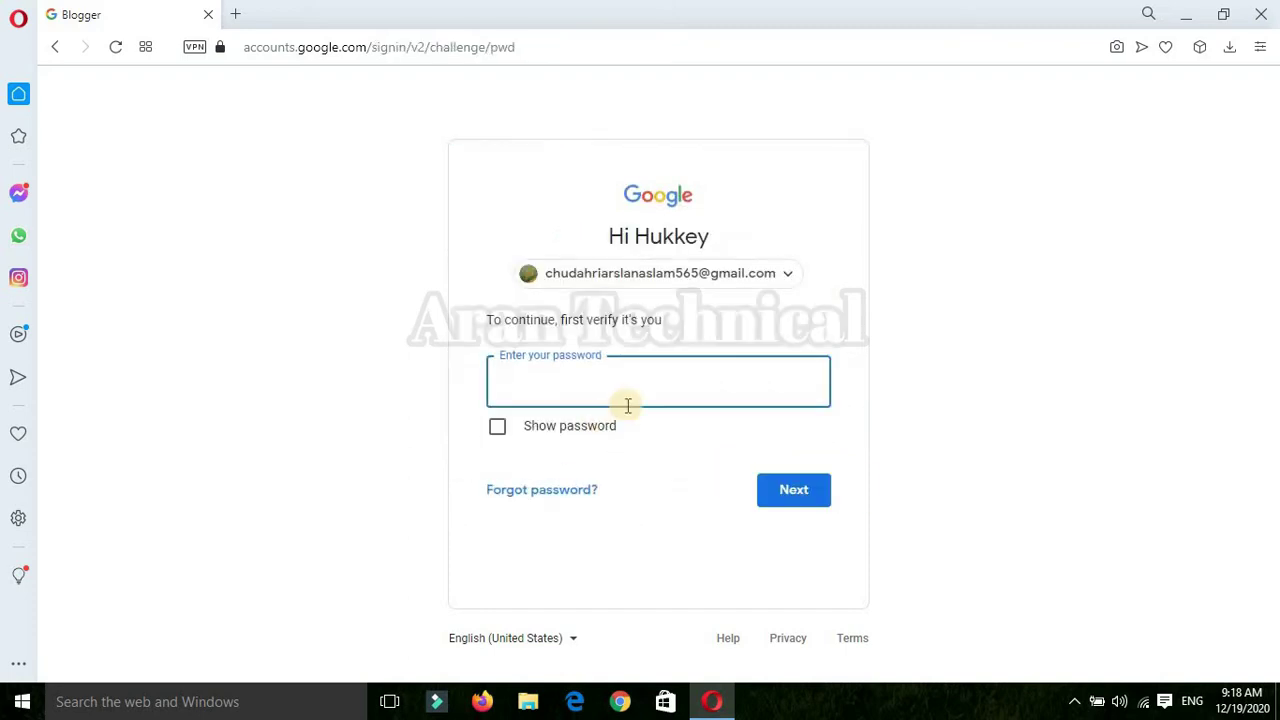
pyautogui.write('•')
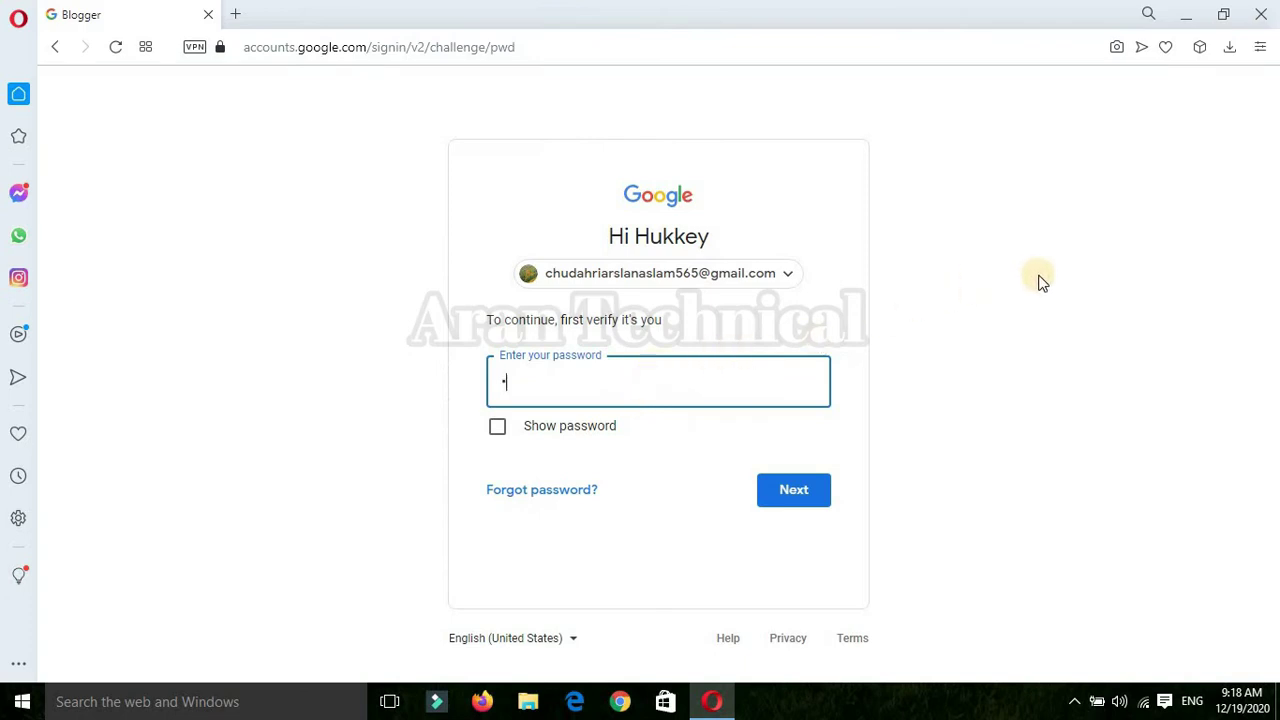
pyautogui.write('•••')
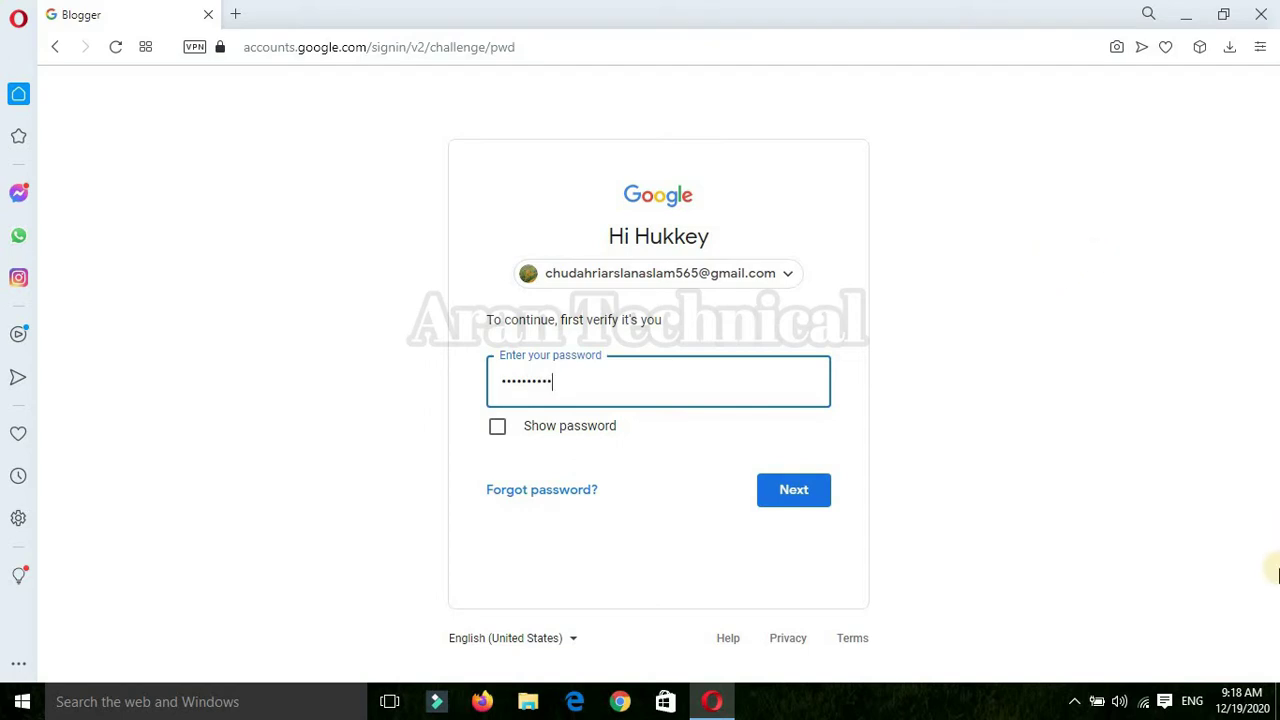
pyautogui.click(793, 489)
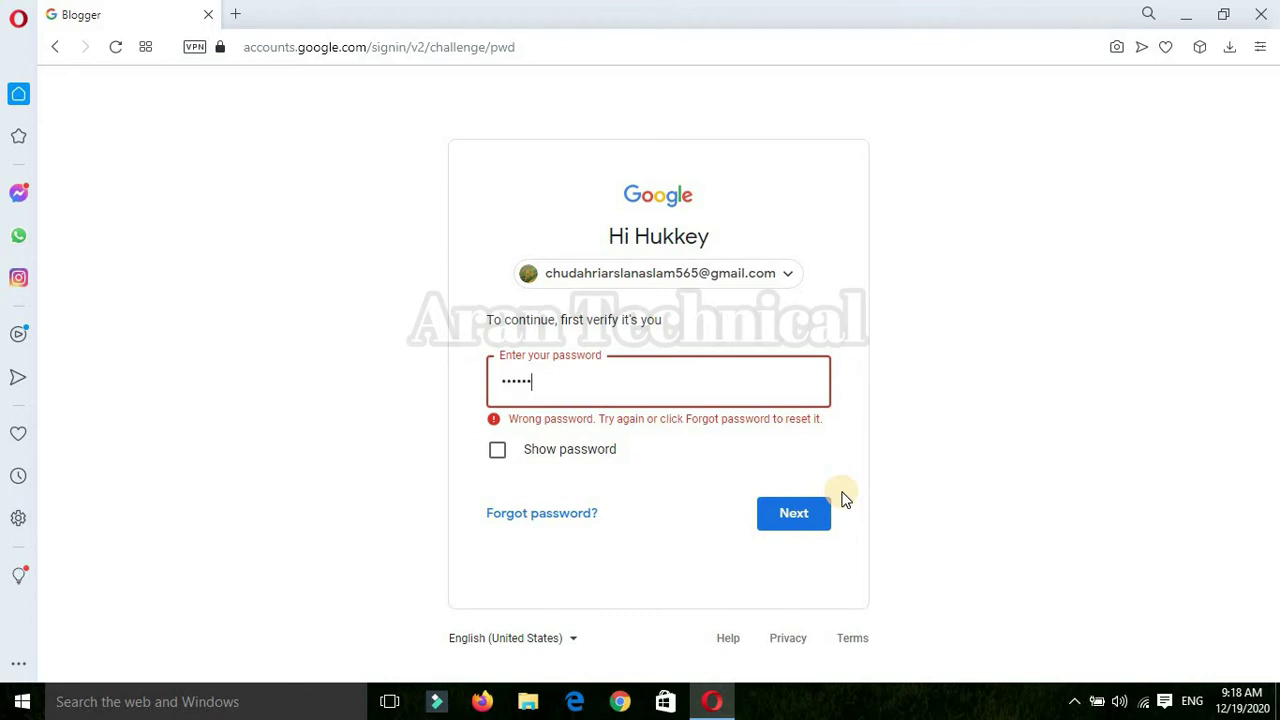
pyautogui.press('Return')
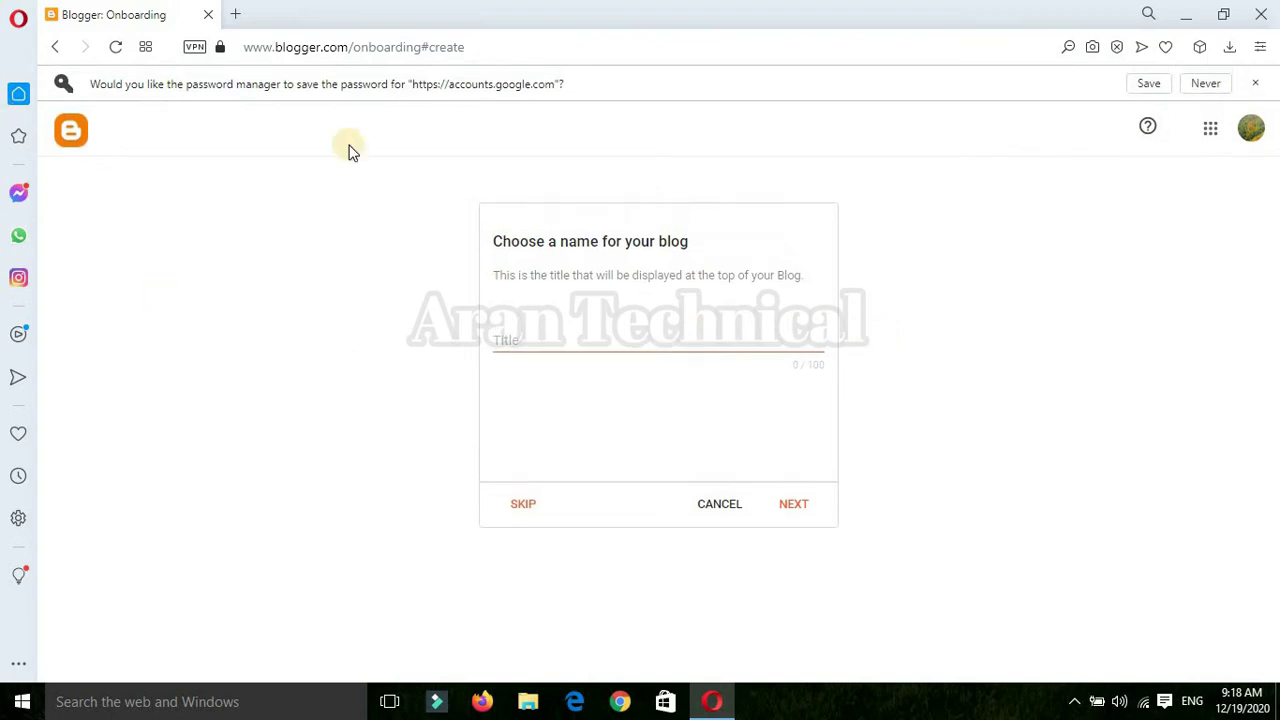
# Give the new blog the title jemiBloges and continue to its web address.
pyautogui.click(636, 338)
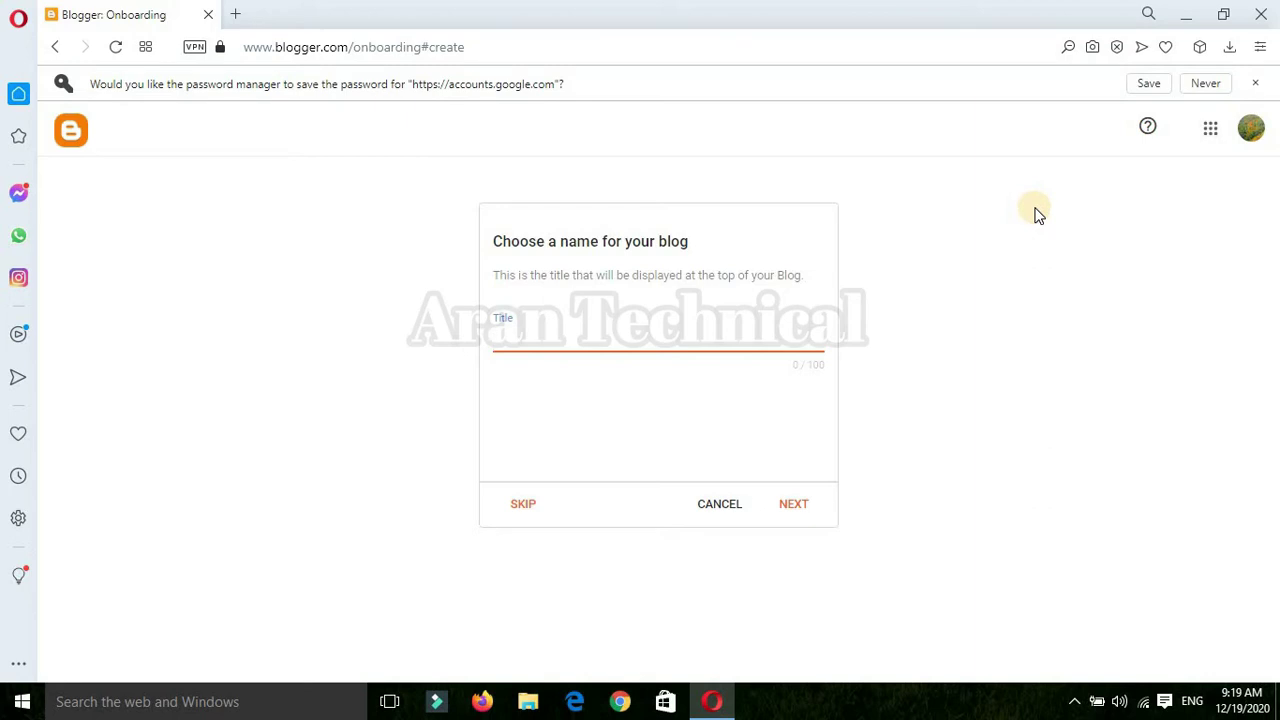
pyautogui.write('I')
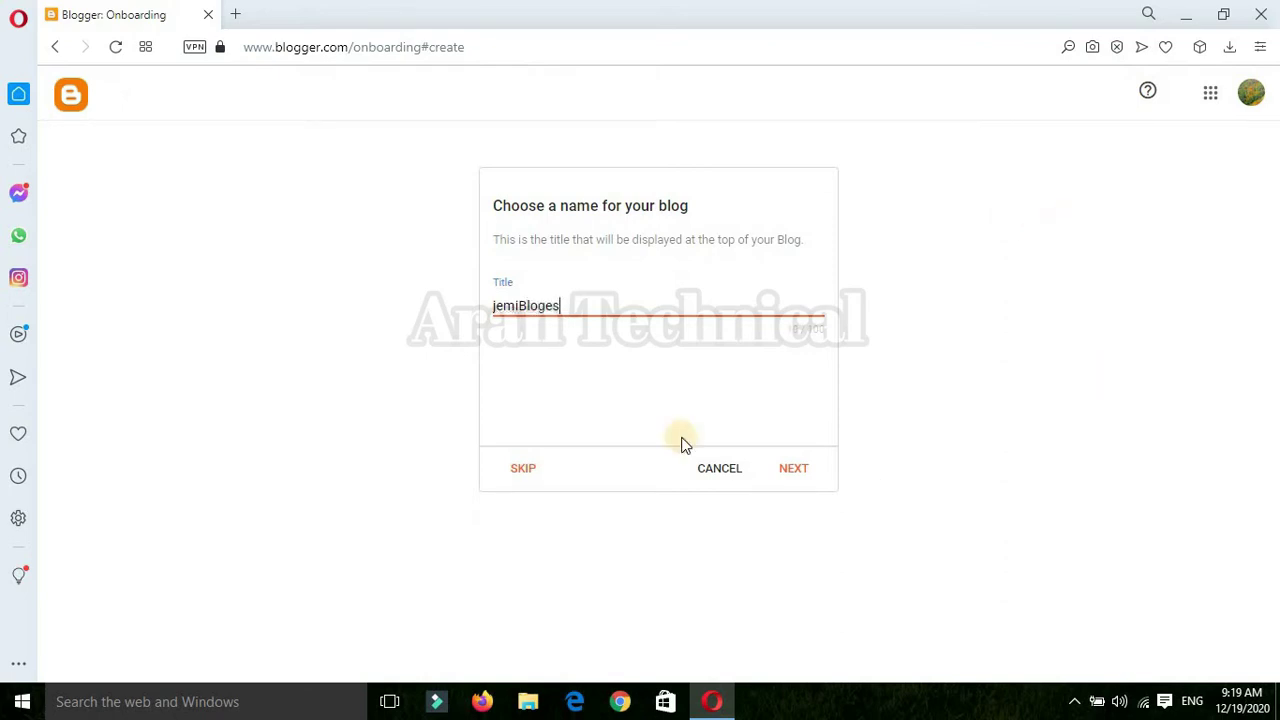
pyautogui.click(802, 470)
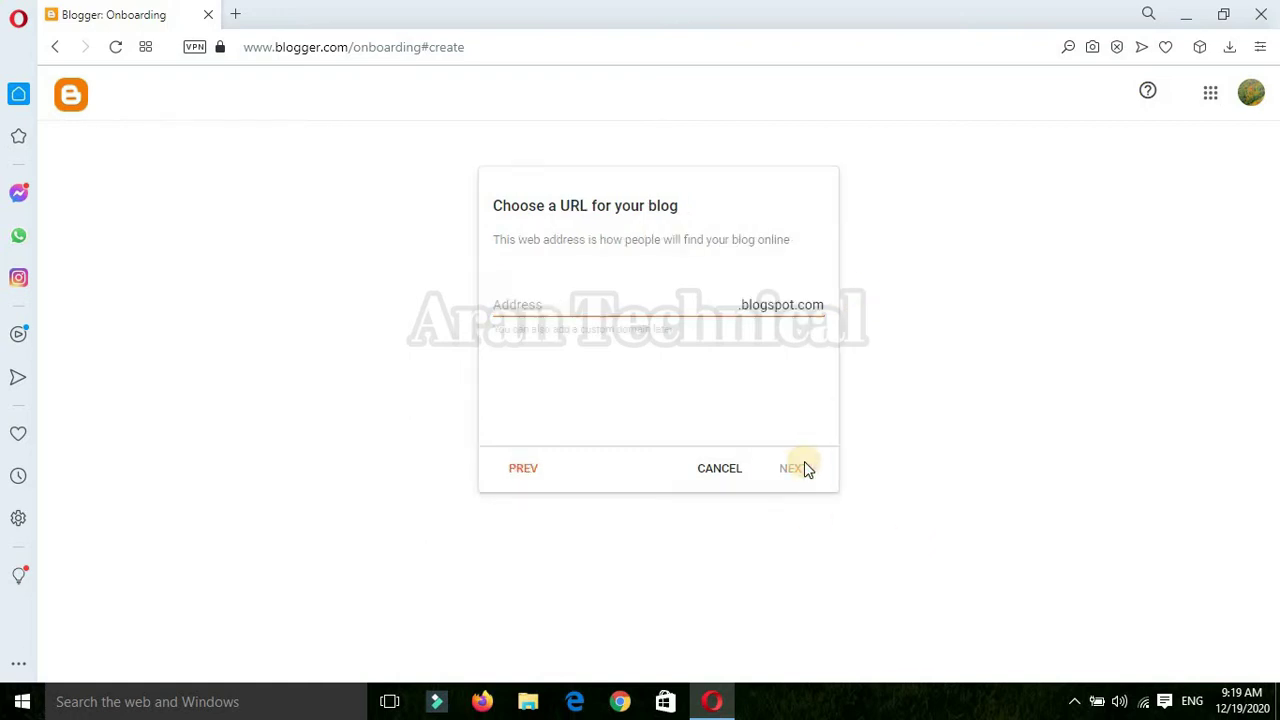
# Set the blog address to jamibloges.blogspot.com and the display name to Jami Bloges, finishing the blog setup.
pyautogui.click(612, 297)
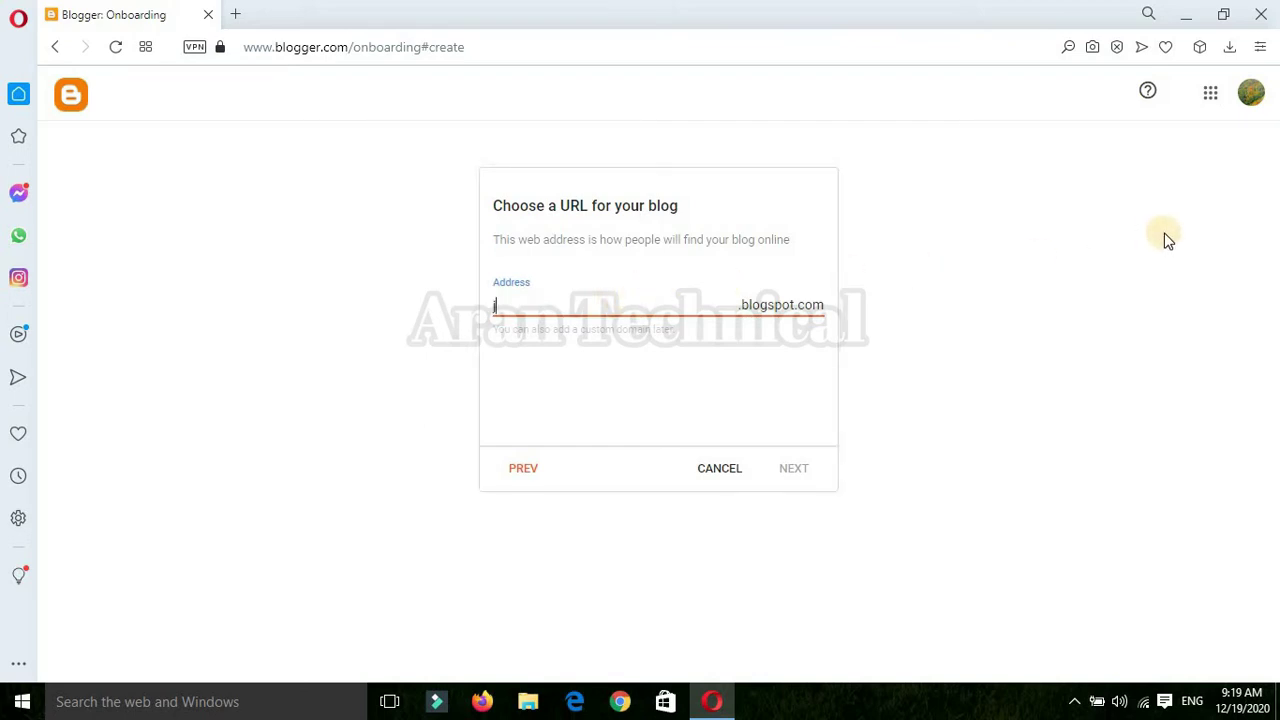
pyautogui.write('jamibloges')
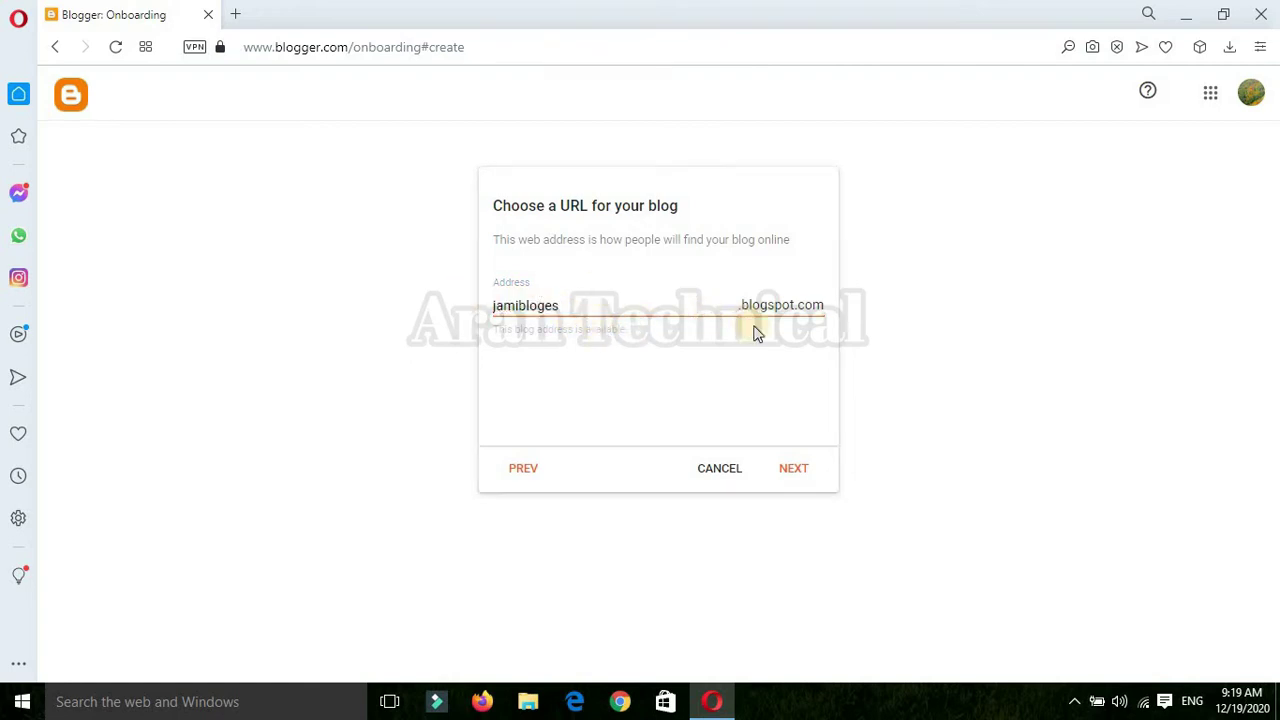
pyautogui.click(796, 476)
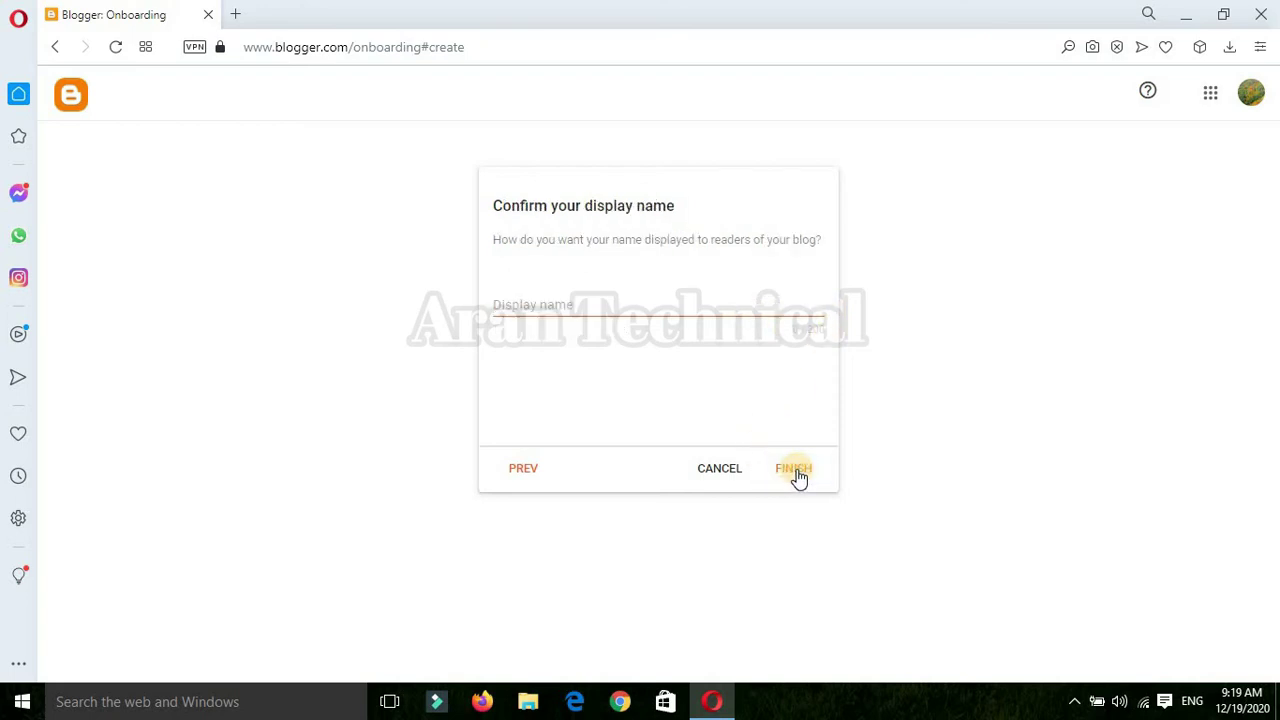
pyautogui.click(606, 307)
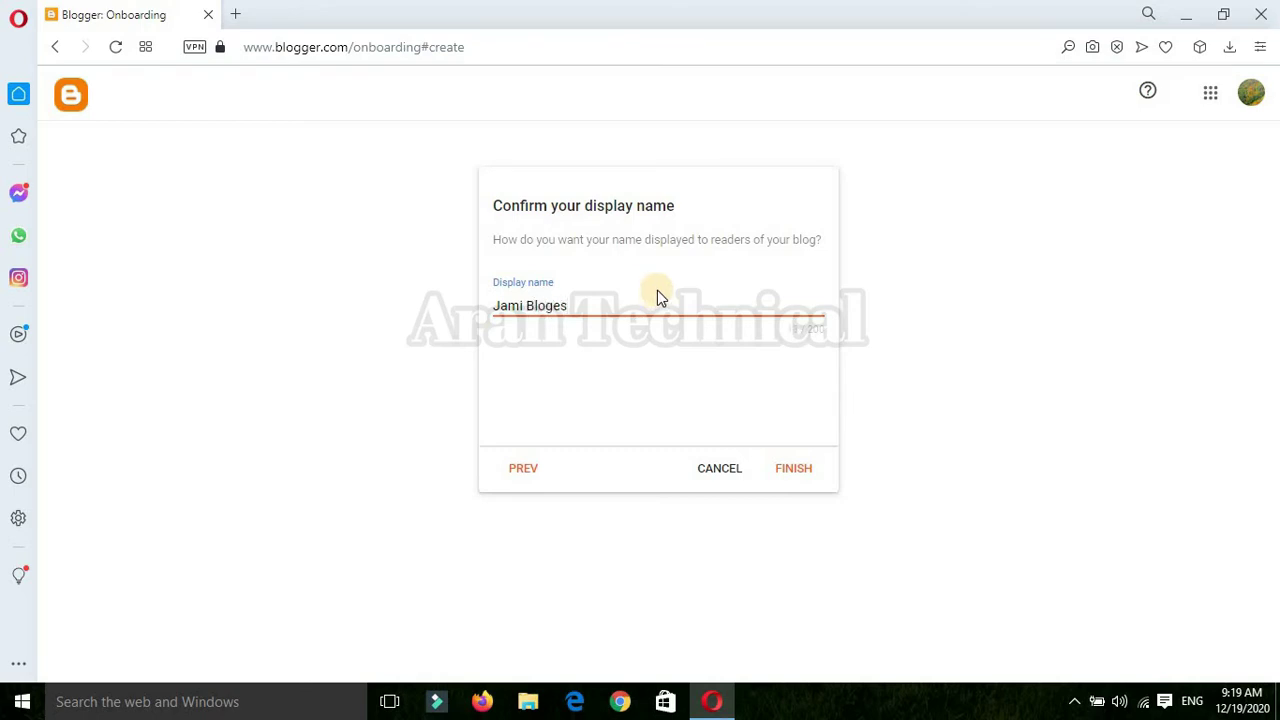
pyautogui.click(812, 472)
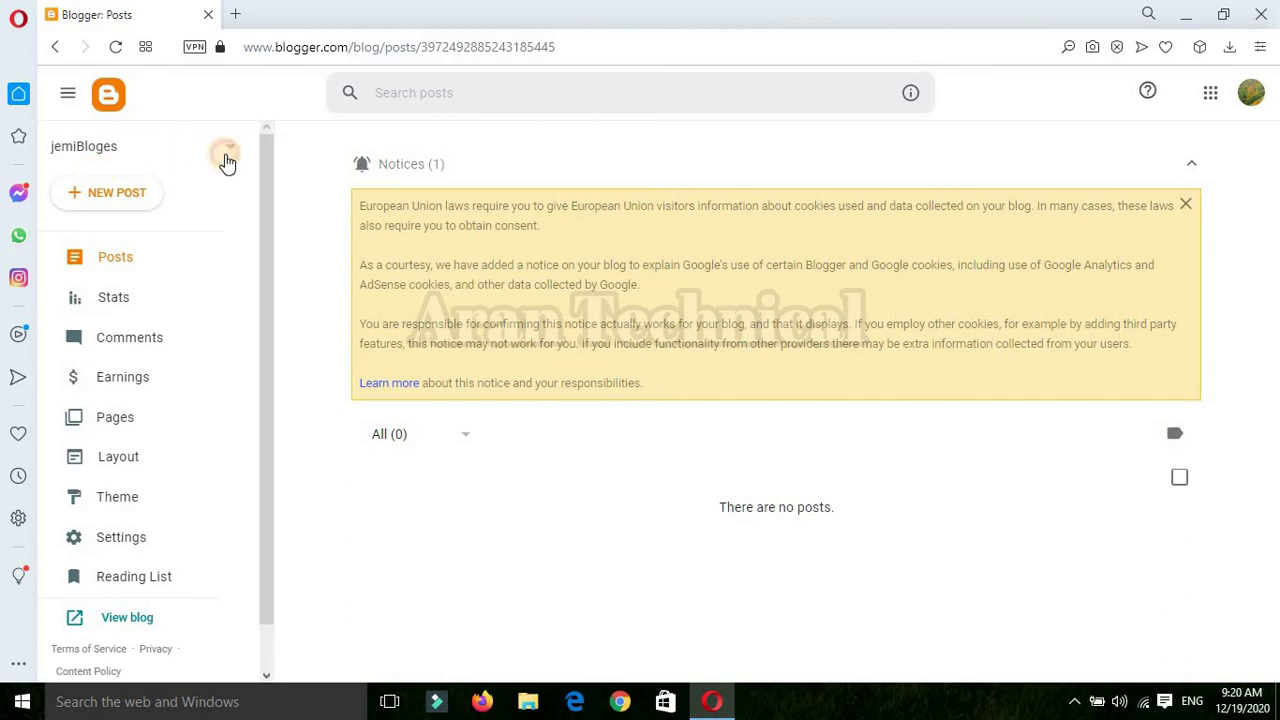
# Look through the list of own blogs and the sections of the blog dashboard.
pyautogui.click(226, 158)
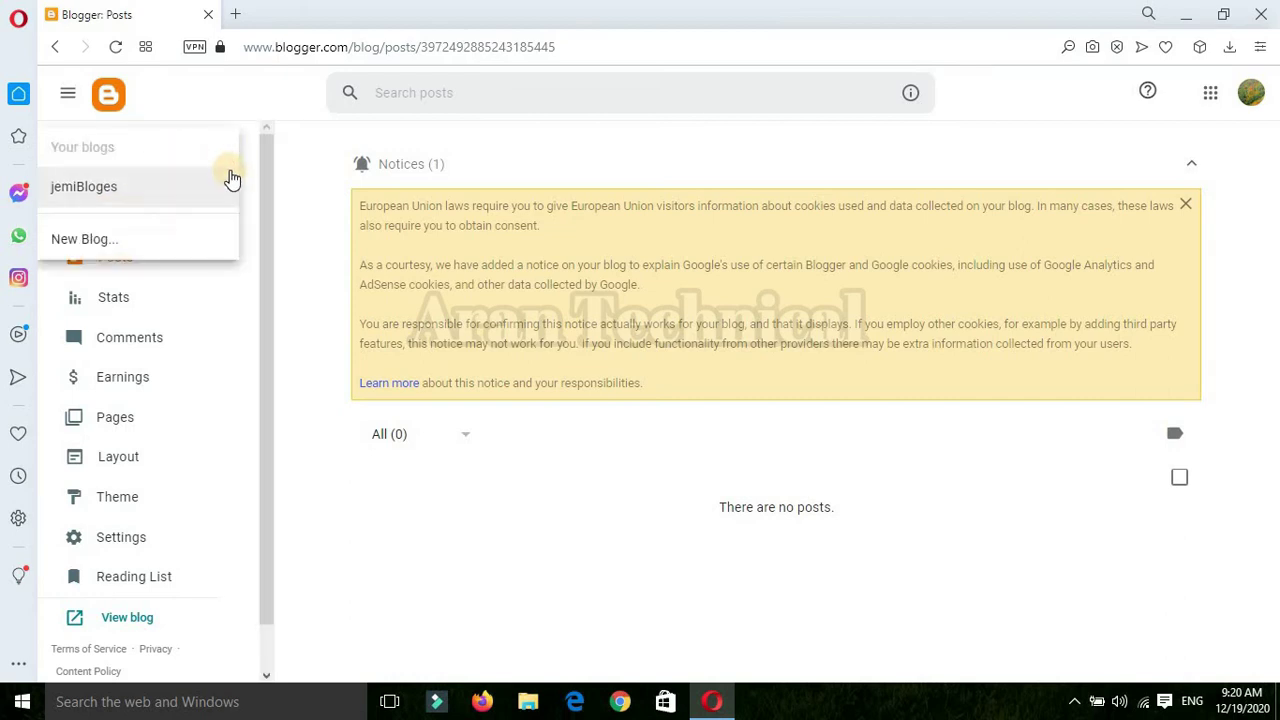
pyautogui.click(405, 565)
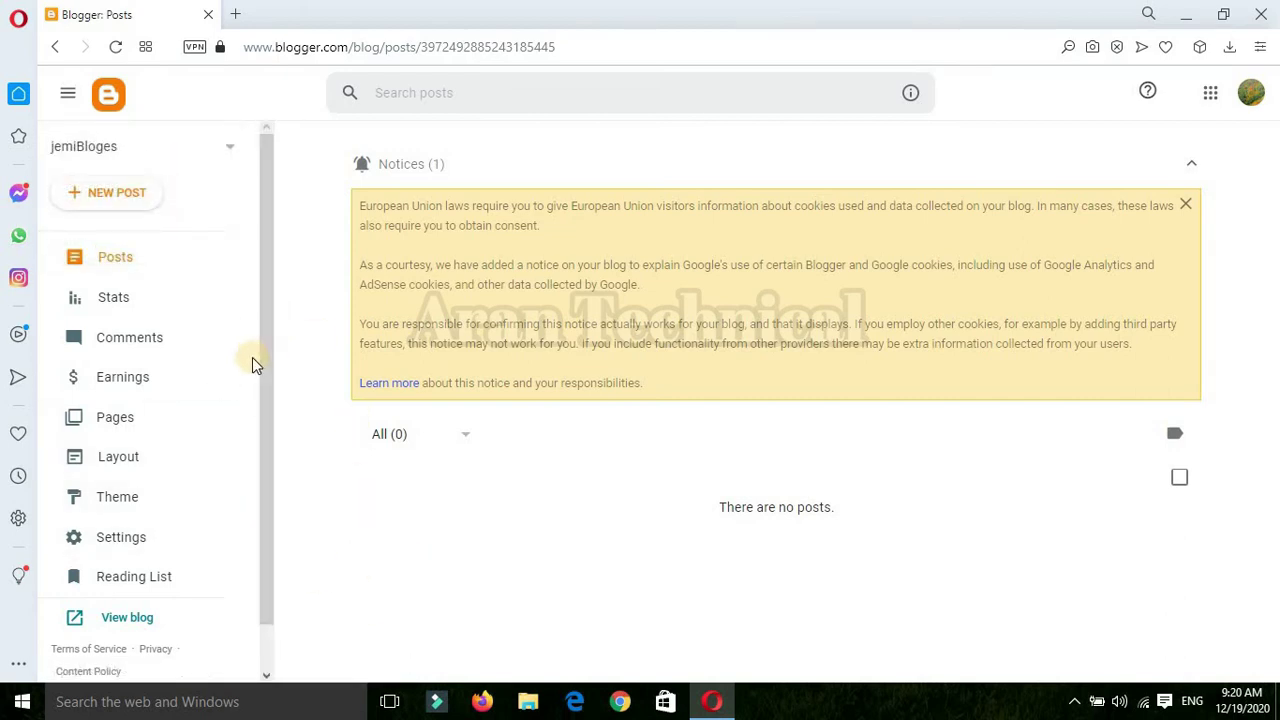
pyautogui.moveTo(271, 403); pyautogui.dragTo(280, 537)
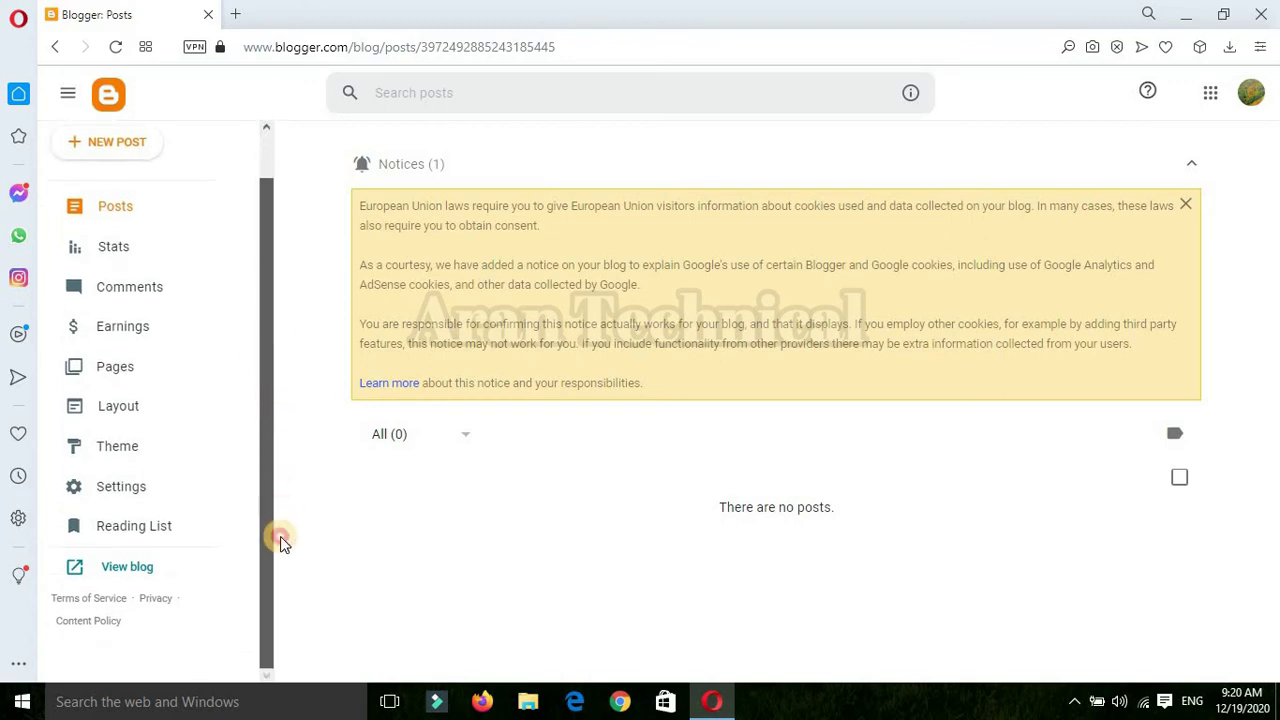
pyautogui.moveTo(284, 354); pyautogui.dragTo(327, 238)
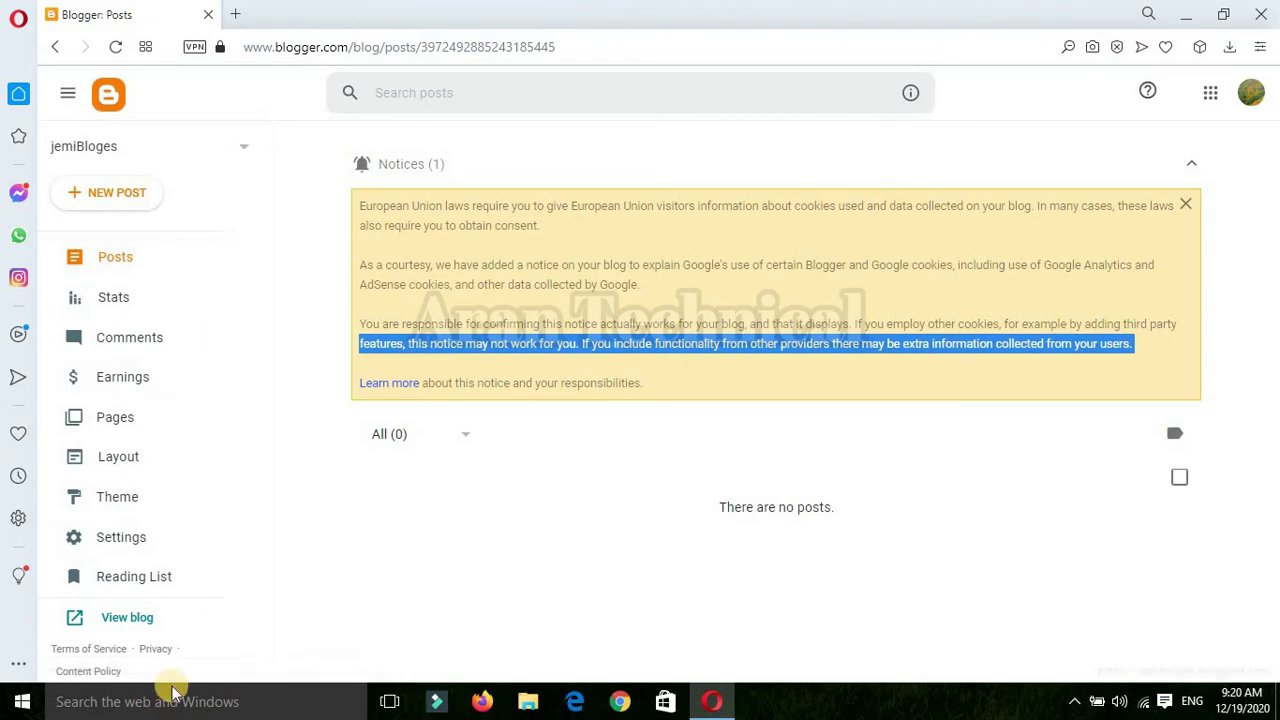
# View the blog's public page in a separate tab and return to the dashboard.
pyautogui.click(57, 622)
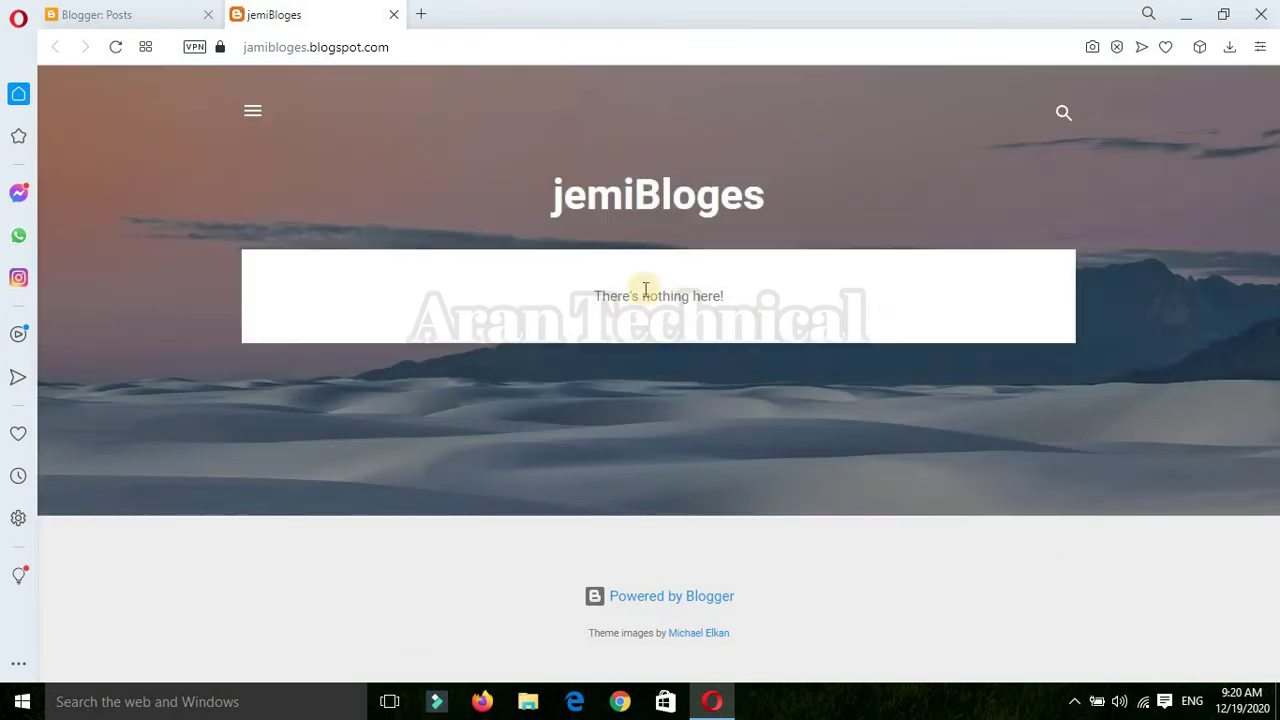
pyautogui.click(78, 14)
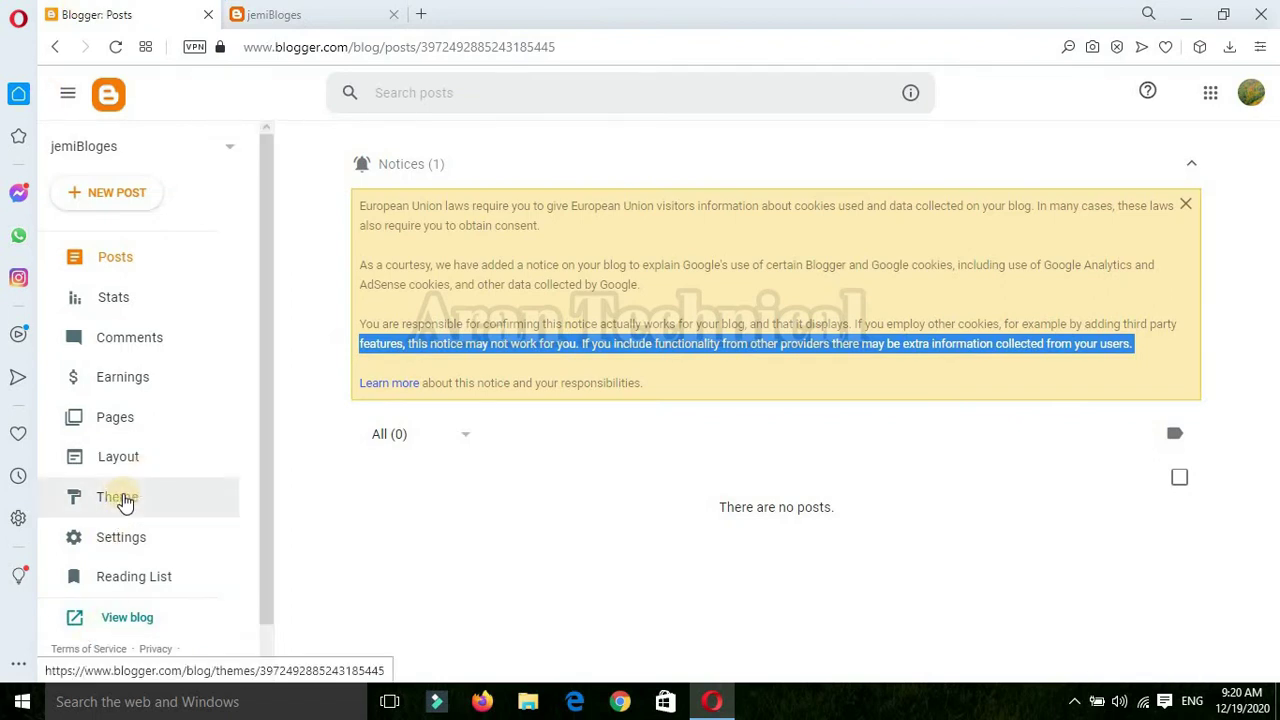
# Browse the blog themes and apply the Simply Simple variant of the Simple theme, accepting the gadget visibility notice.
pyautogui.click(124, 498)
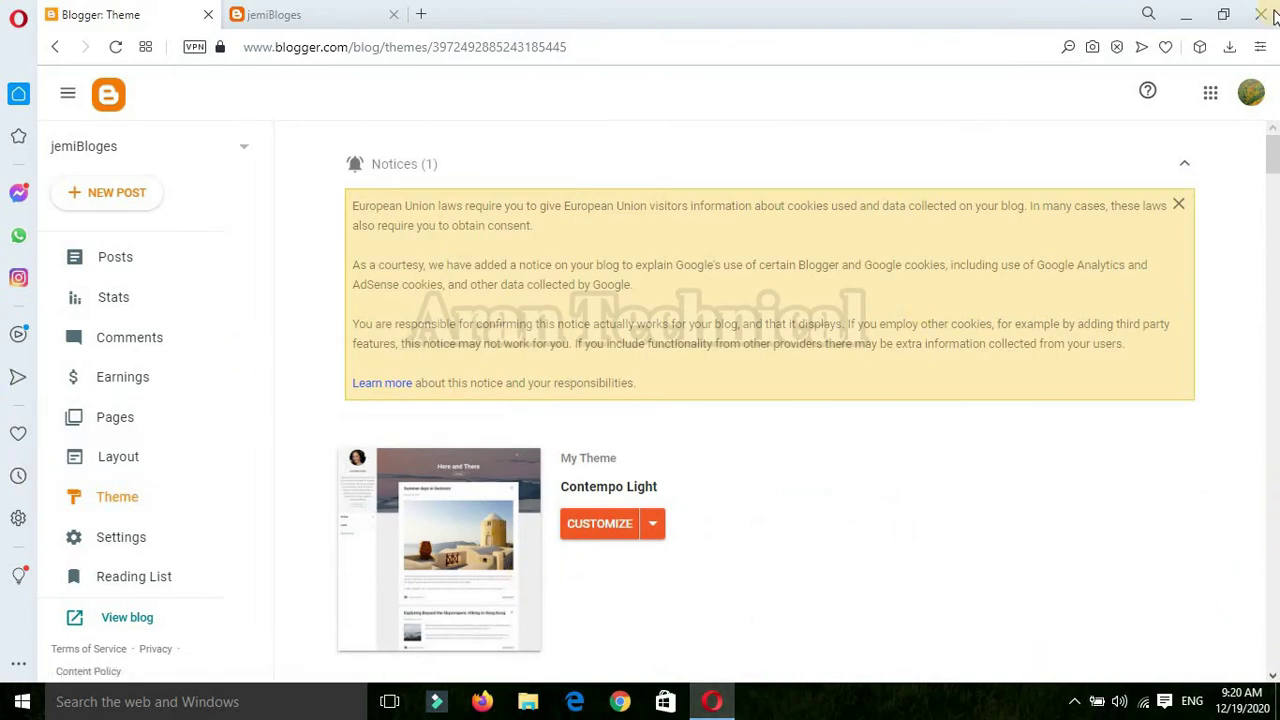
pyautogui.moveTo(1272, 148); pyautogui.dragTo(1273, 243)
pyautogui.moveTo(1276, 265); pyautogui.dragTo(1272, 340)
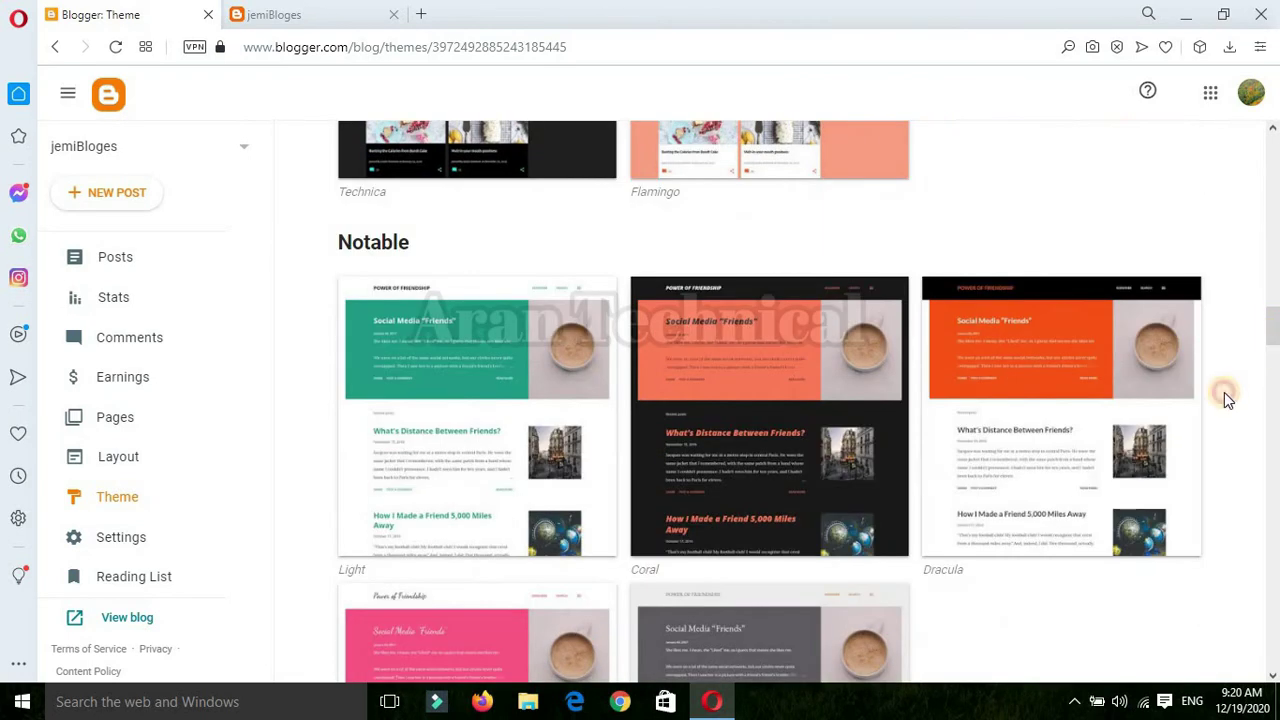
pyautogui.scroll(-13, 718, 268)
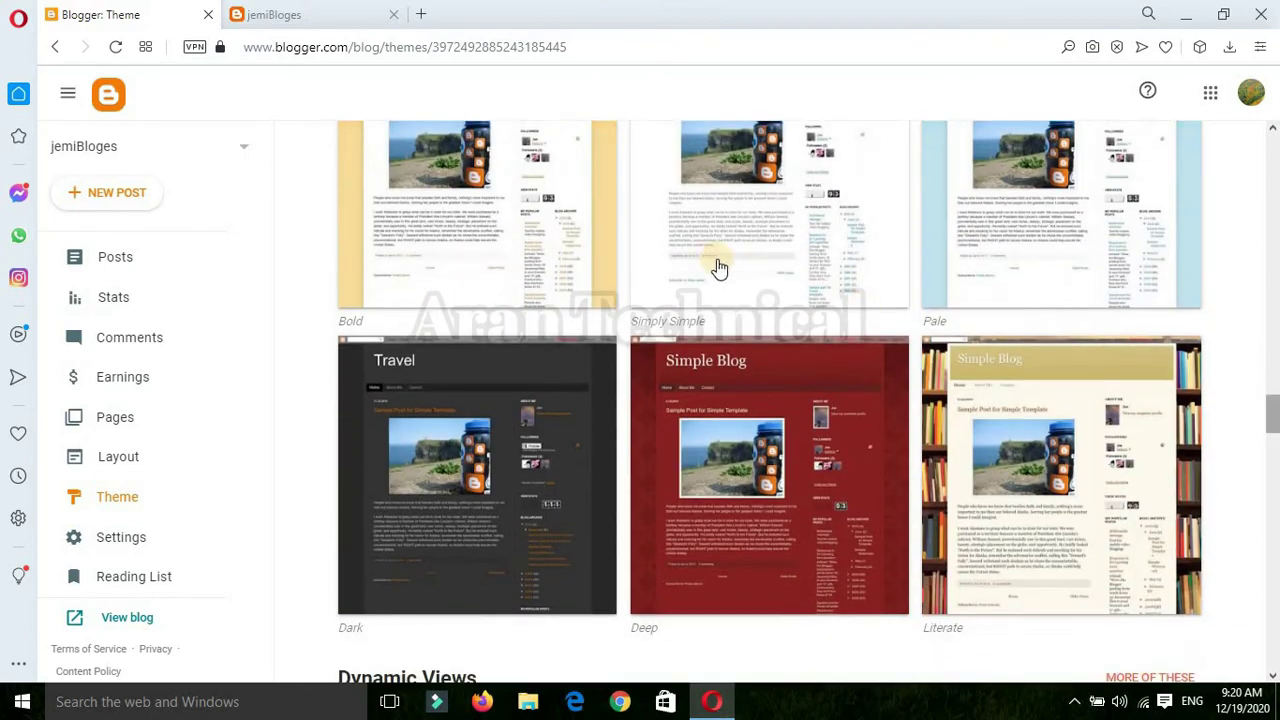
pyautogui.click(734, 234)
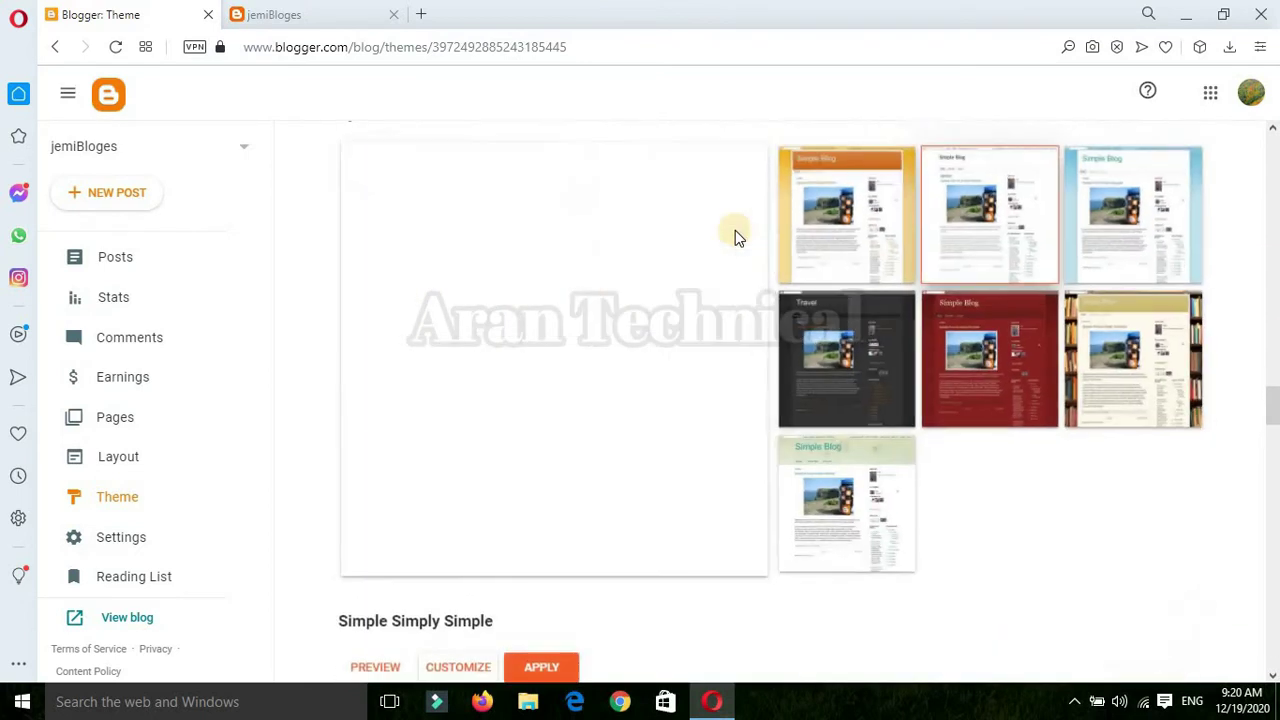
pyautogui.click(545, 668)
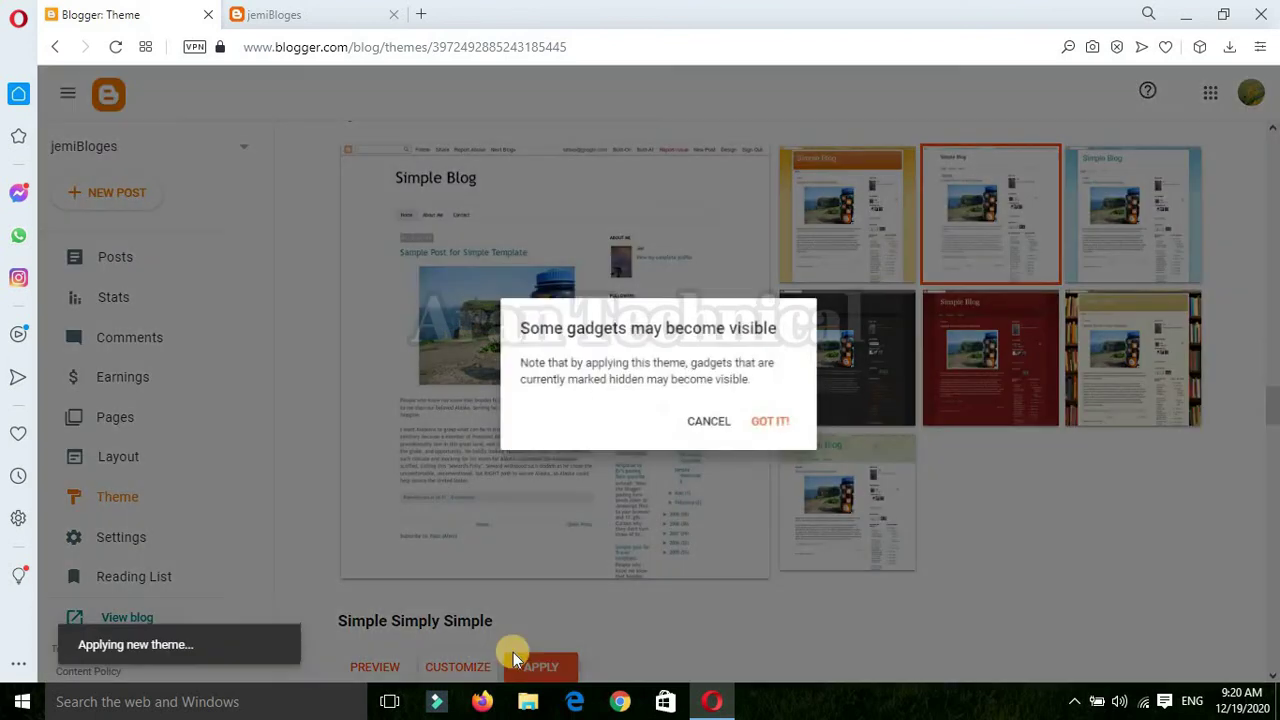
pyautogui.click(785, 420)
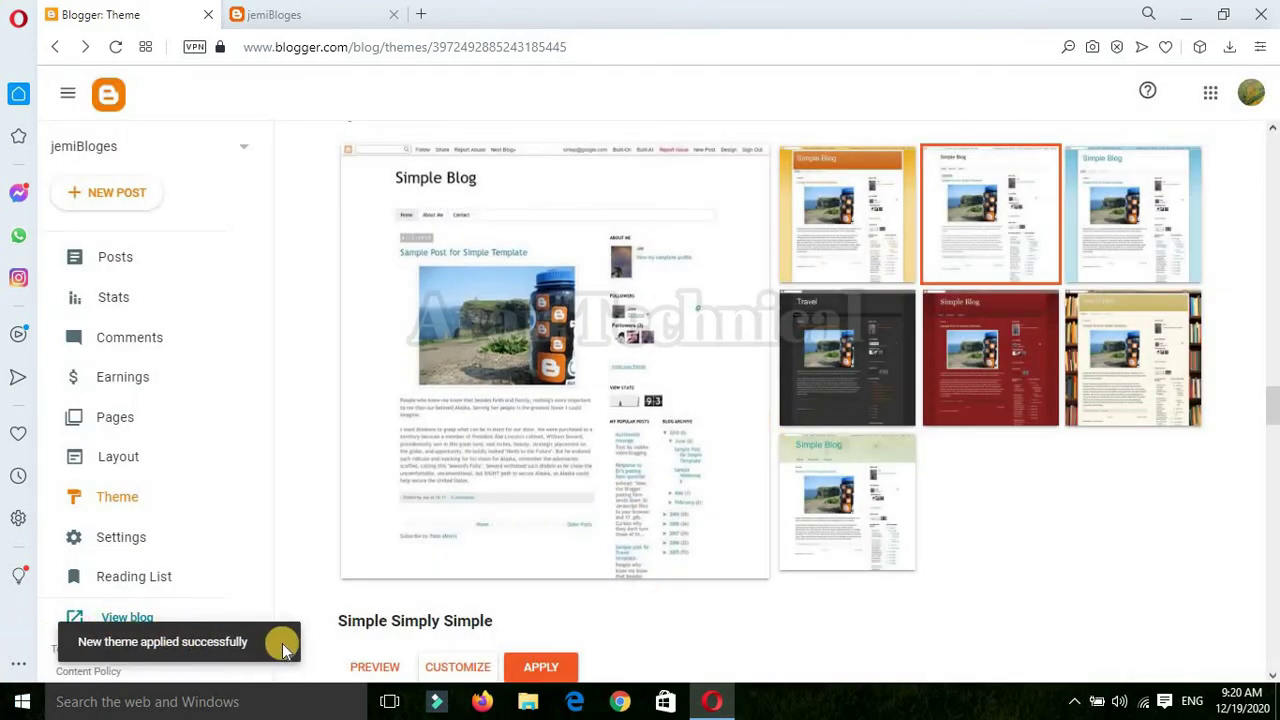
# Reload the blog's public page to check the newly applied theme.
pyautogui.click(330, 14)
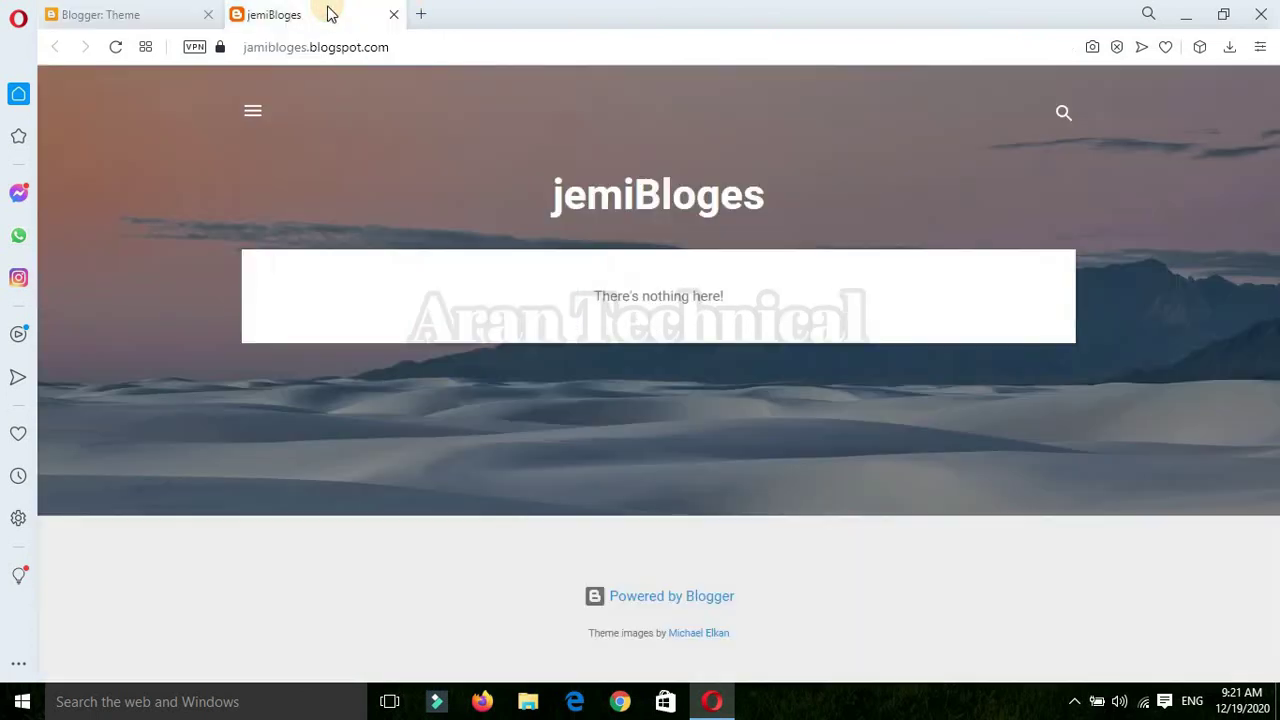
pyautogui.press('F5')
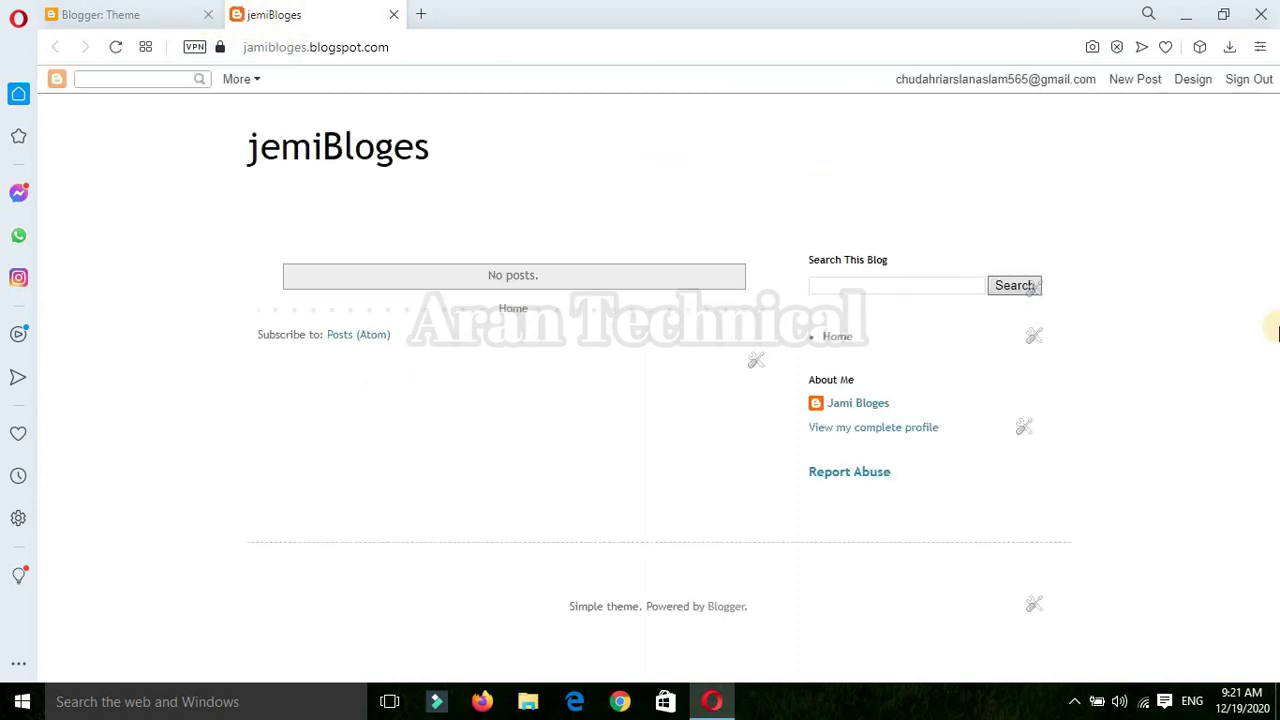
pyautogui.click(143, 14)
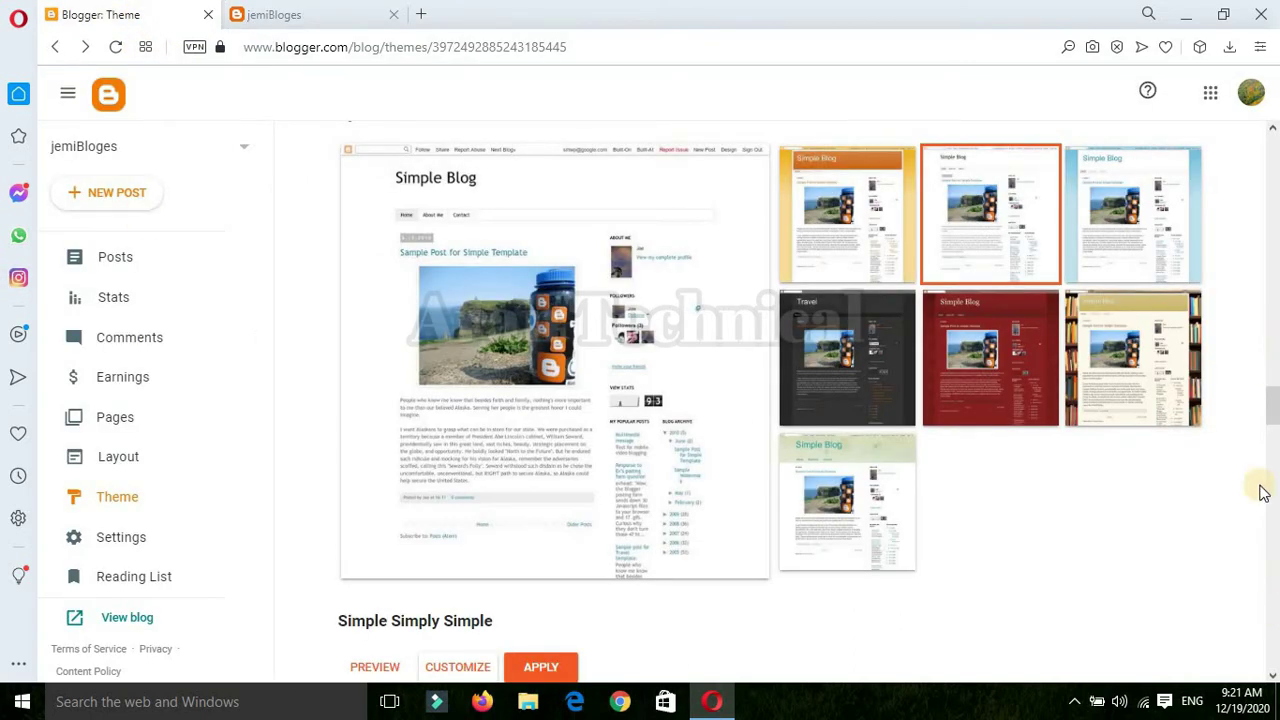
pyautogui.moveTo(1275, 415); pyautogui.dragTo(1274, 130)
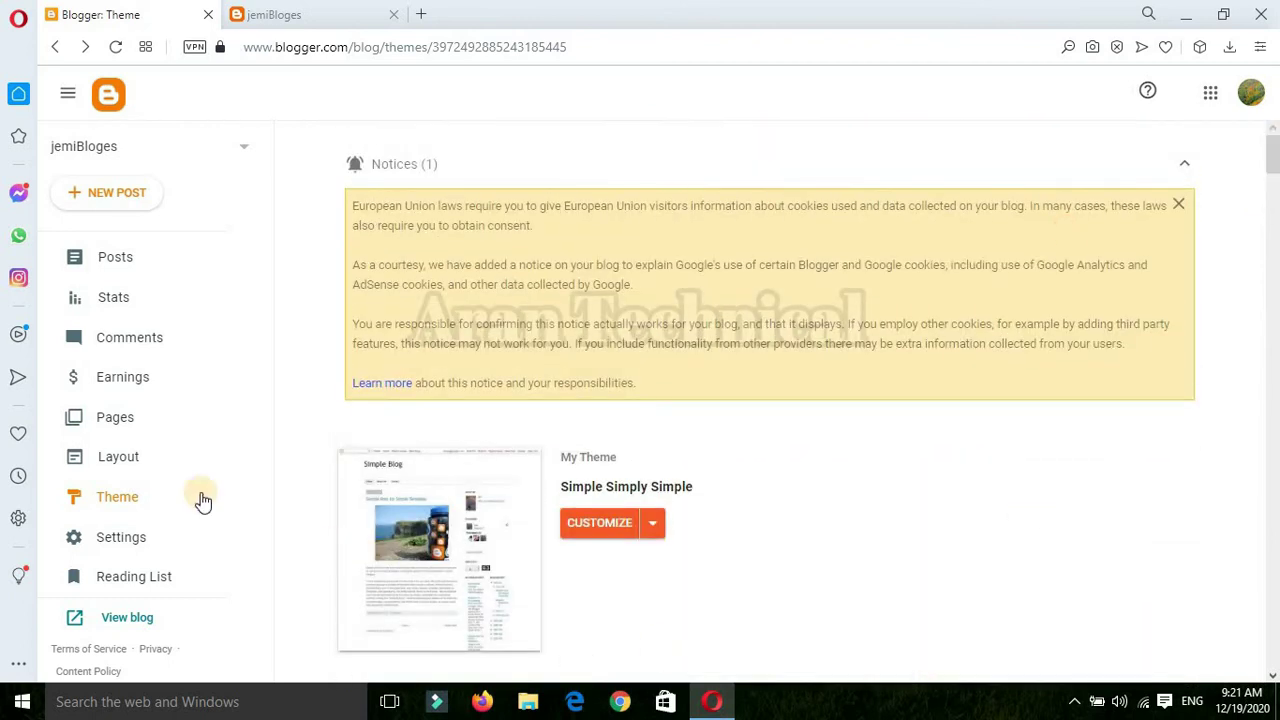
pyautogui.click(88, 512)
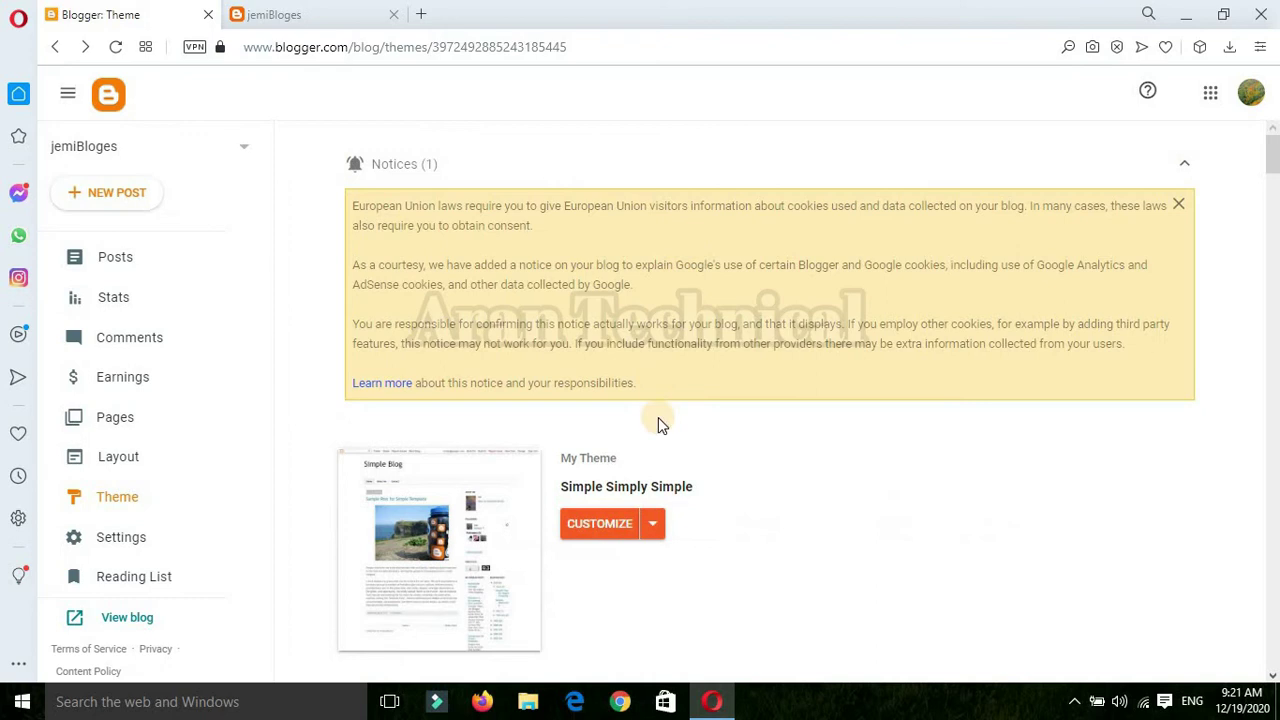
pyautogui.click(652, 530)
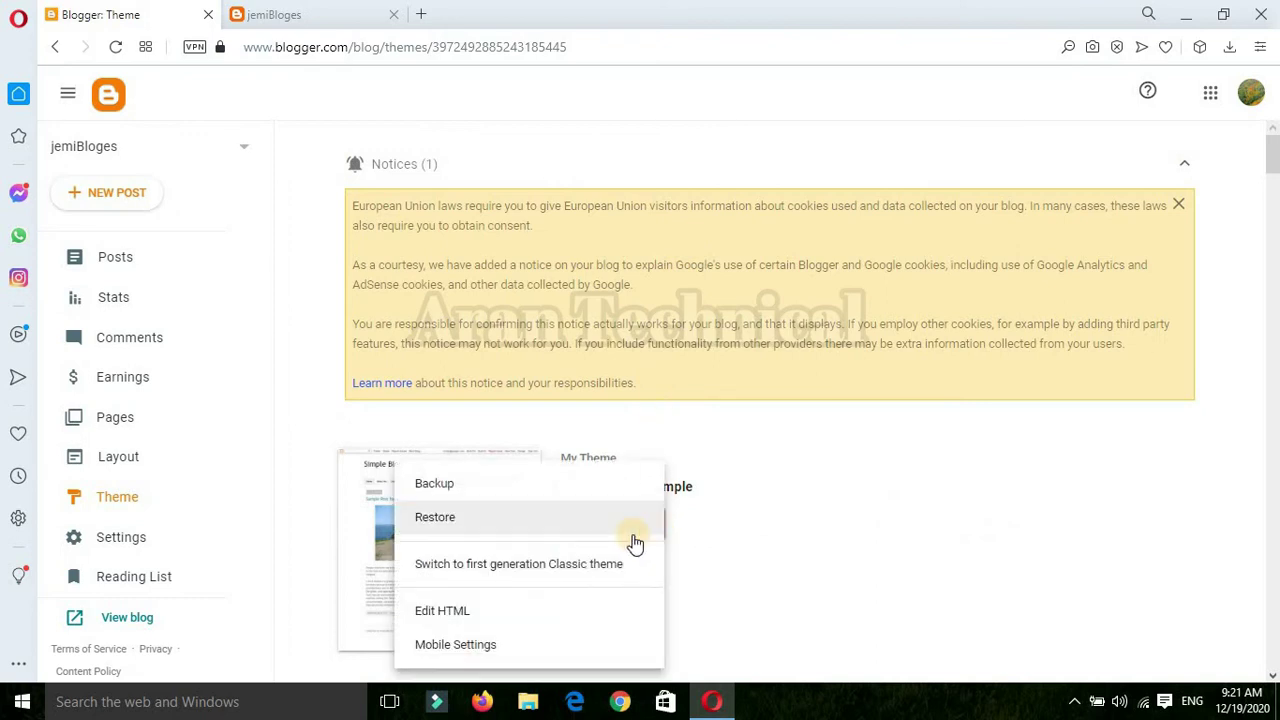
pyautogui.click(486, 518)
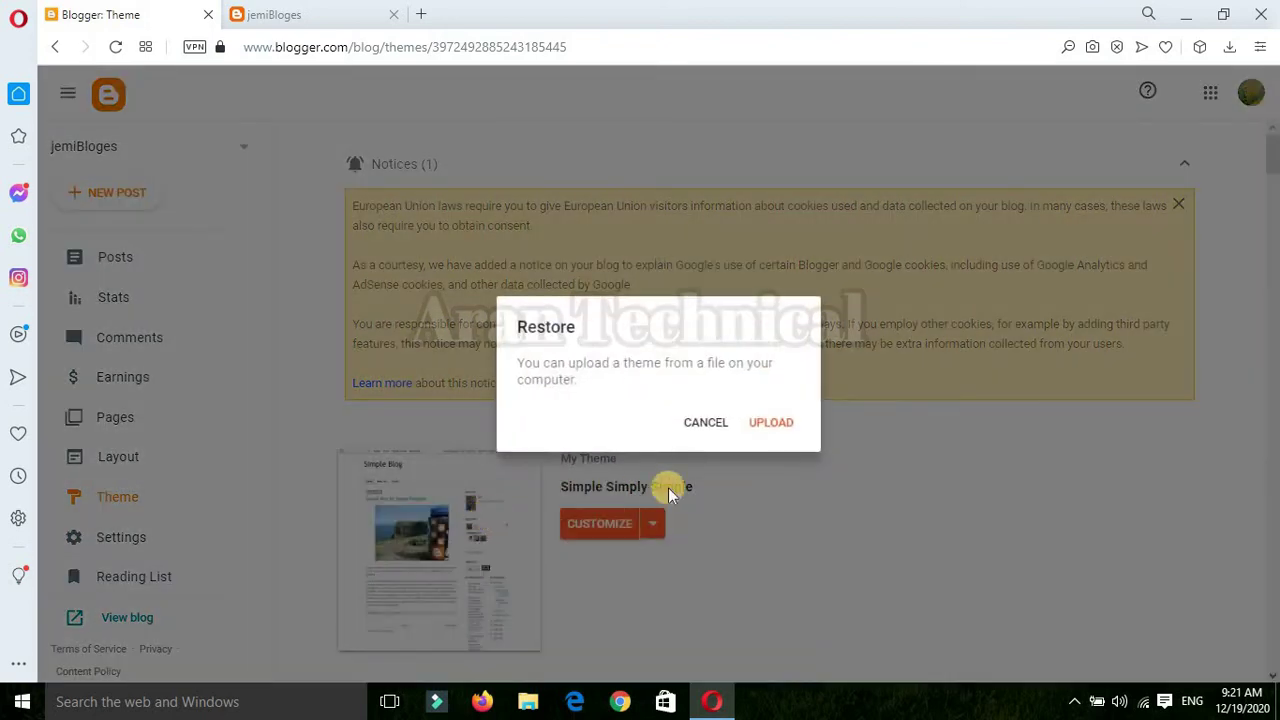
pyautogui.click(770, 422)
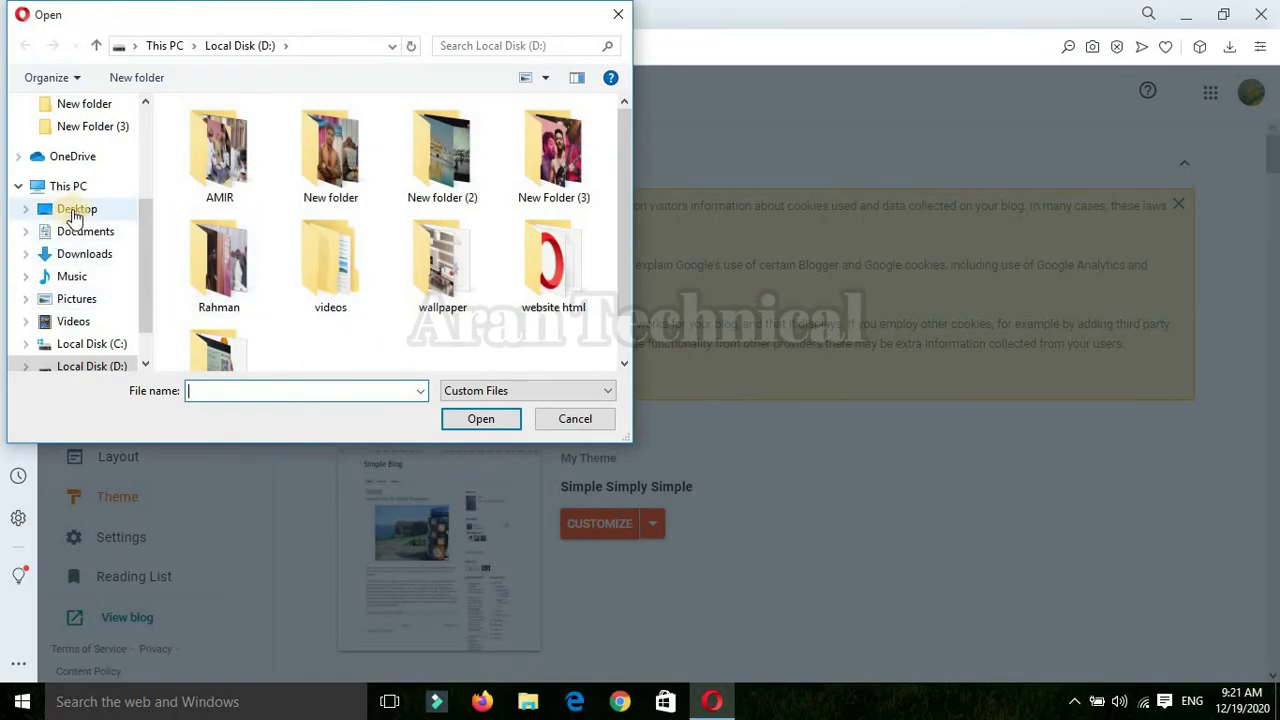
pyautogui.click(84, 252)
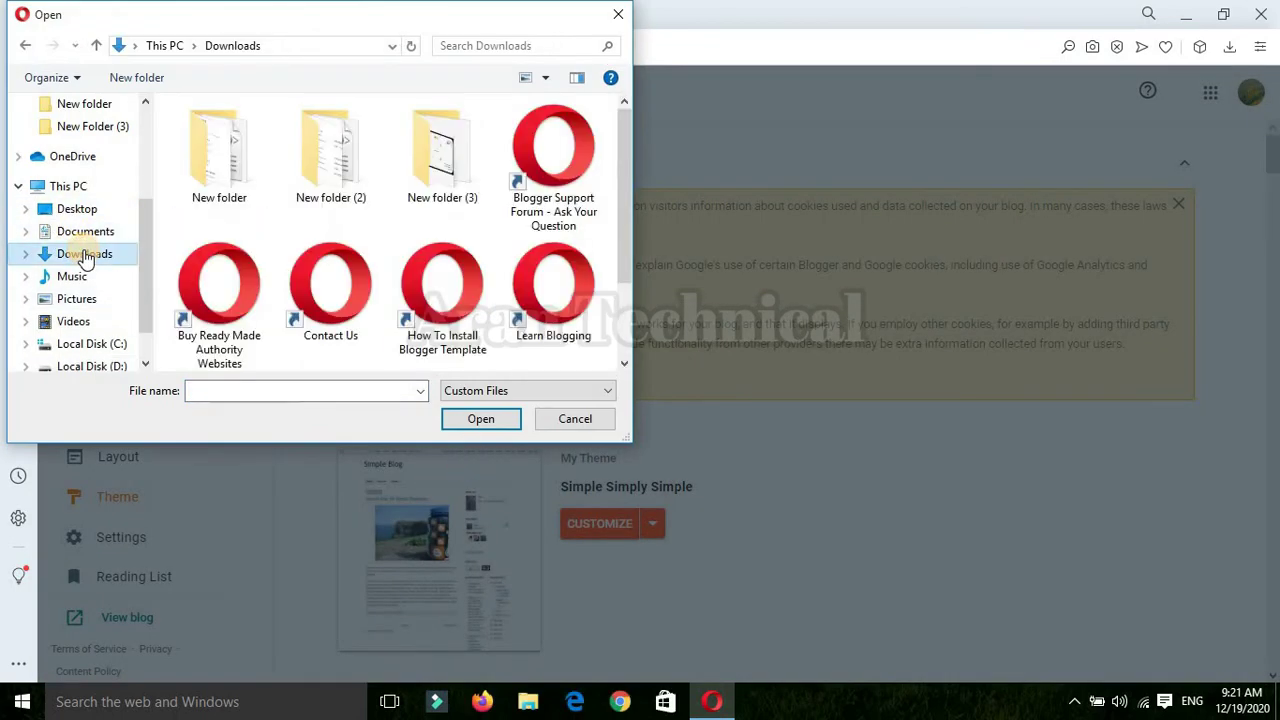
pyautogui.moveTo(629, 210); pyautogui.dragTo(627, 342)
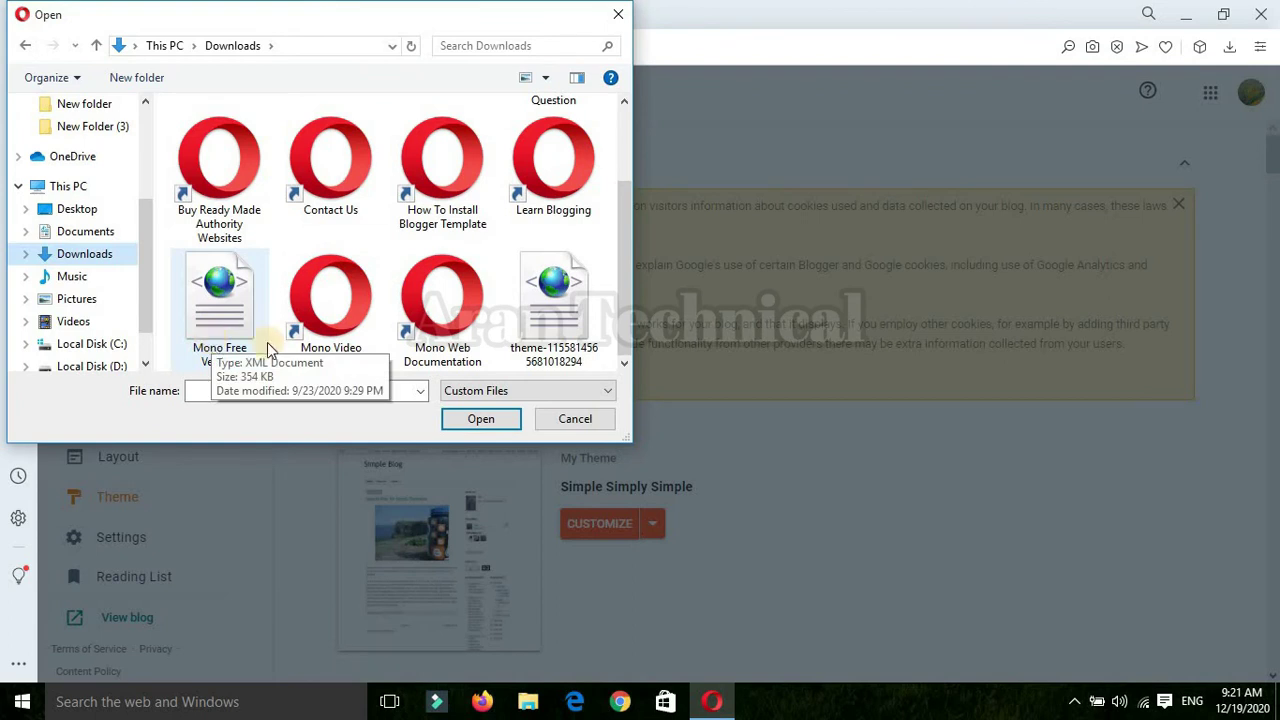
pyautogui.click(578, 335)
pyautogui.rightClick(578, 335)
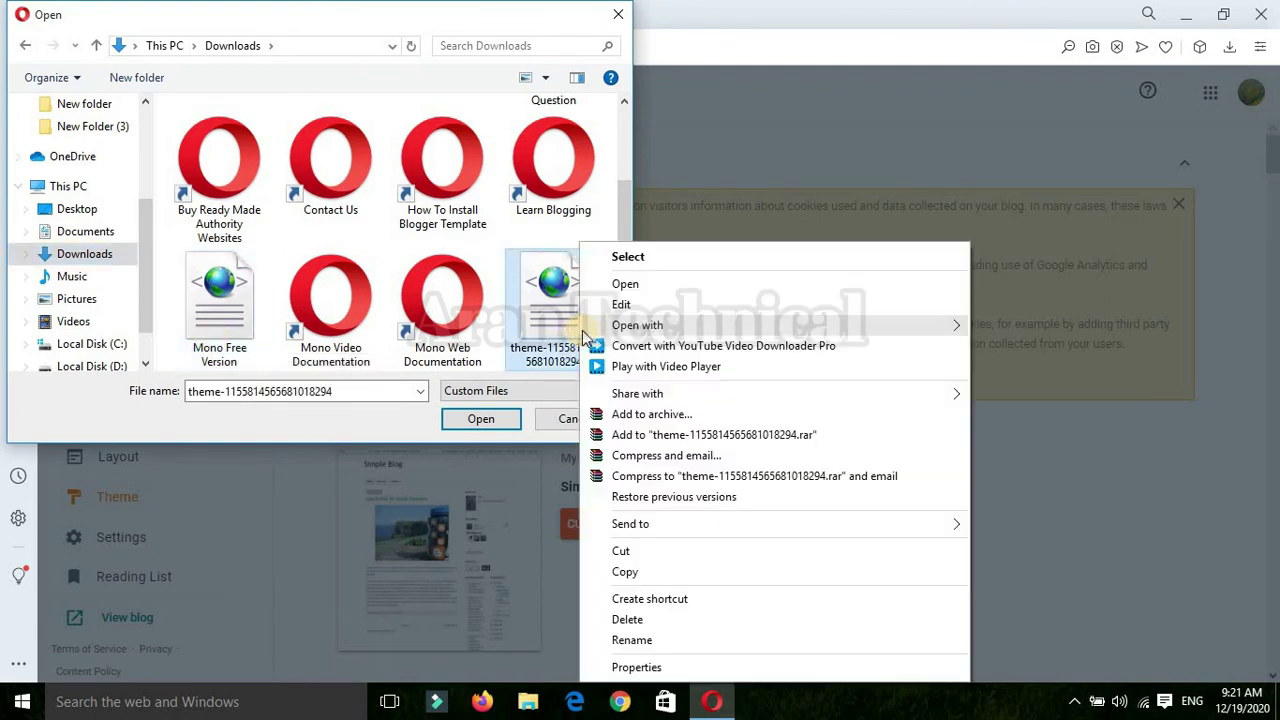
pyautogui.click(629, 260)
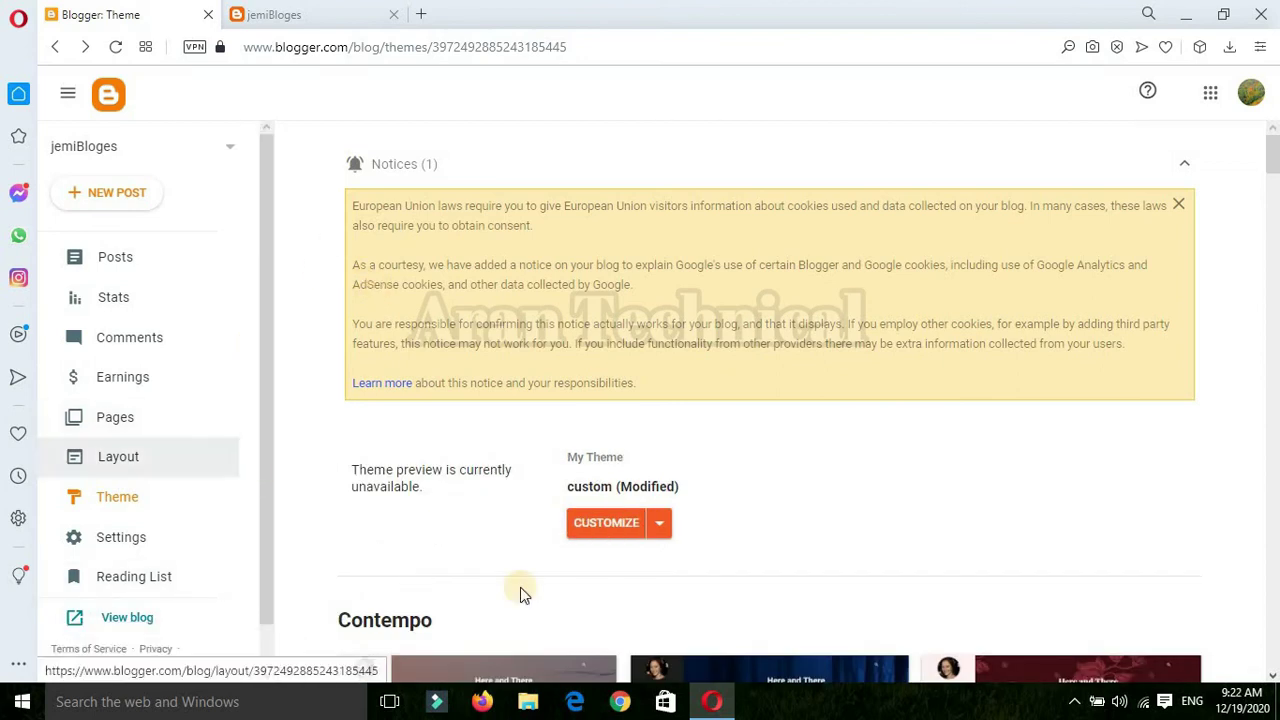
# Reload the blog's public page to check the uploaded theme and return to the theme dashboard.
pyautogui.click(338, 22)
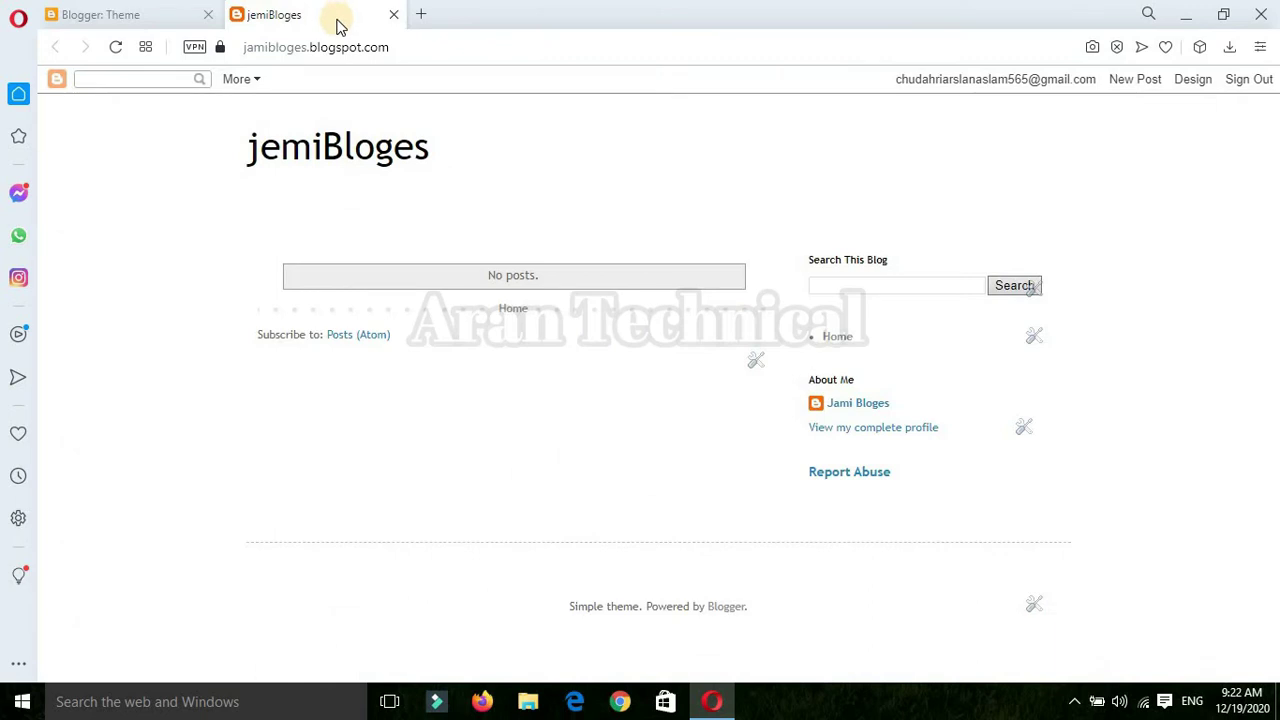
pyautogui.press('F5')
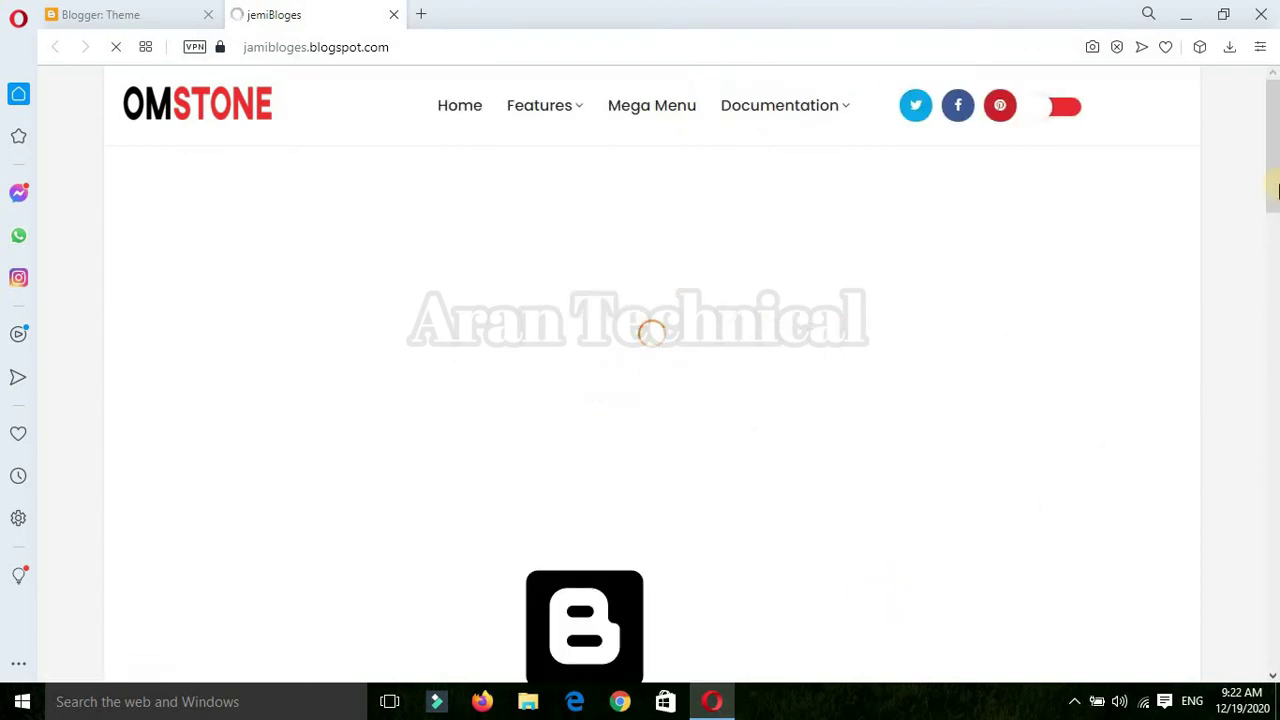
pyautogui.moveTo(1278, 190); pyautogui.dragTo(1275, 10)
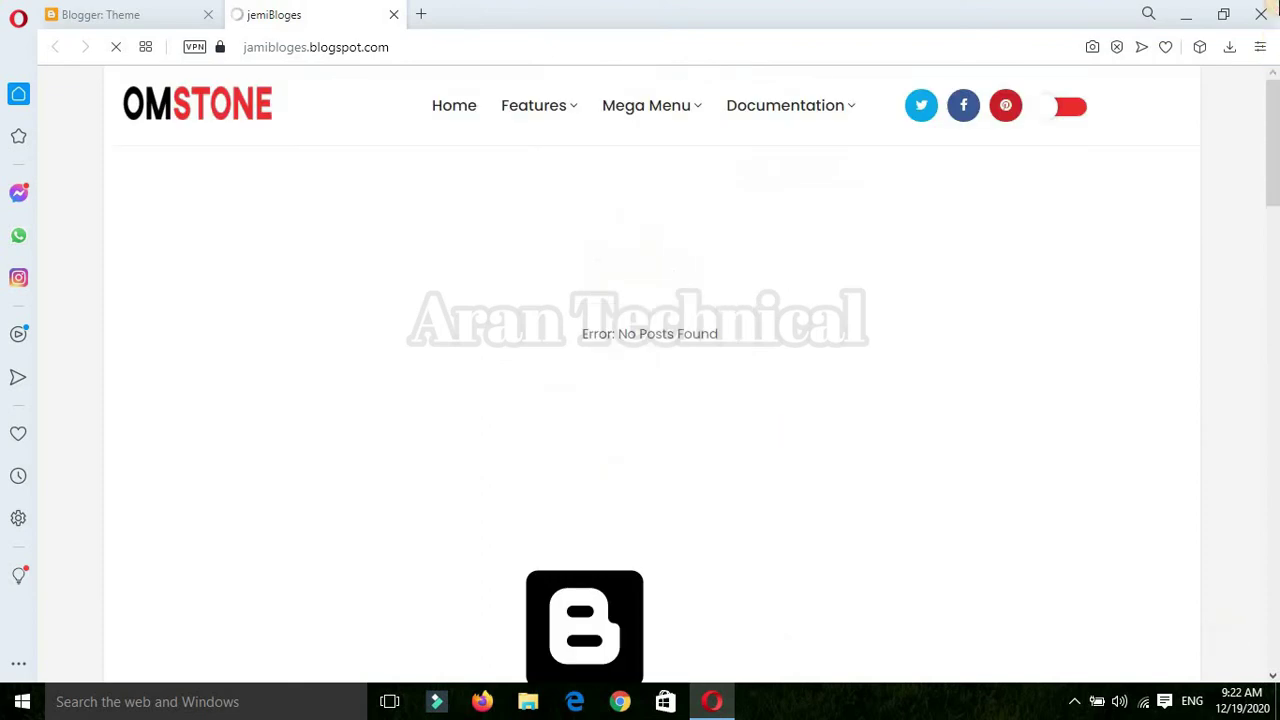
pyautogui.click(128, 10)
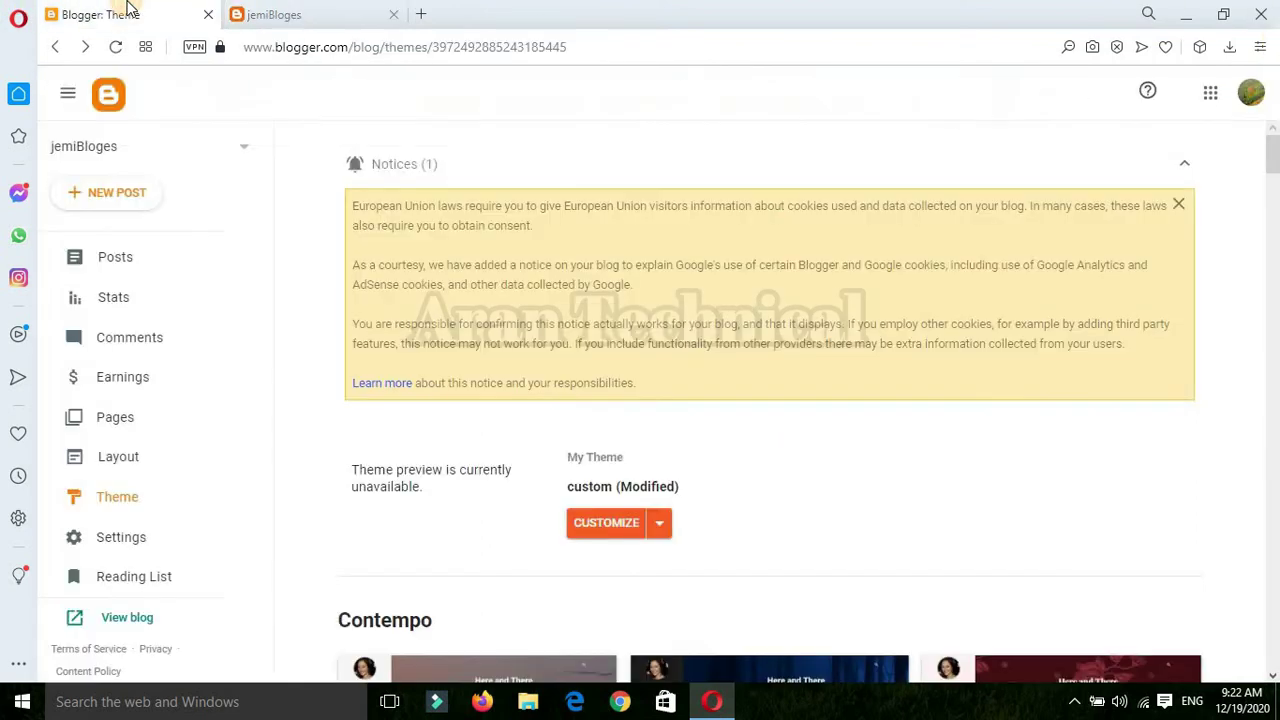
pyautogui.click(660, 523)
pyautogui.click(537, 518)
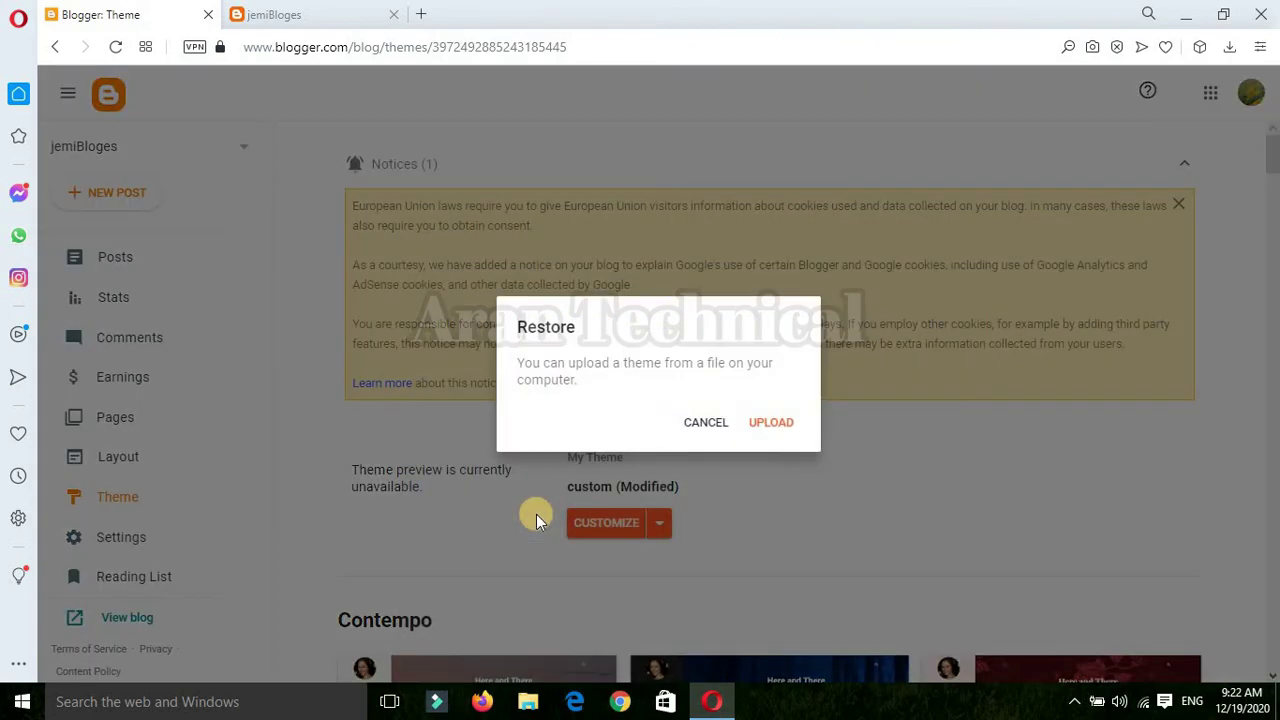
pyautogui.click(704, 422)
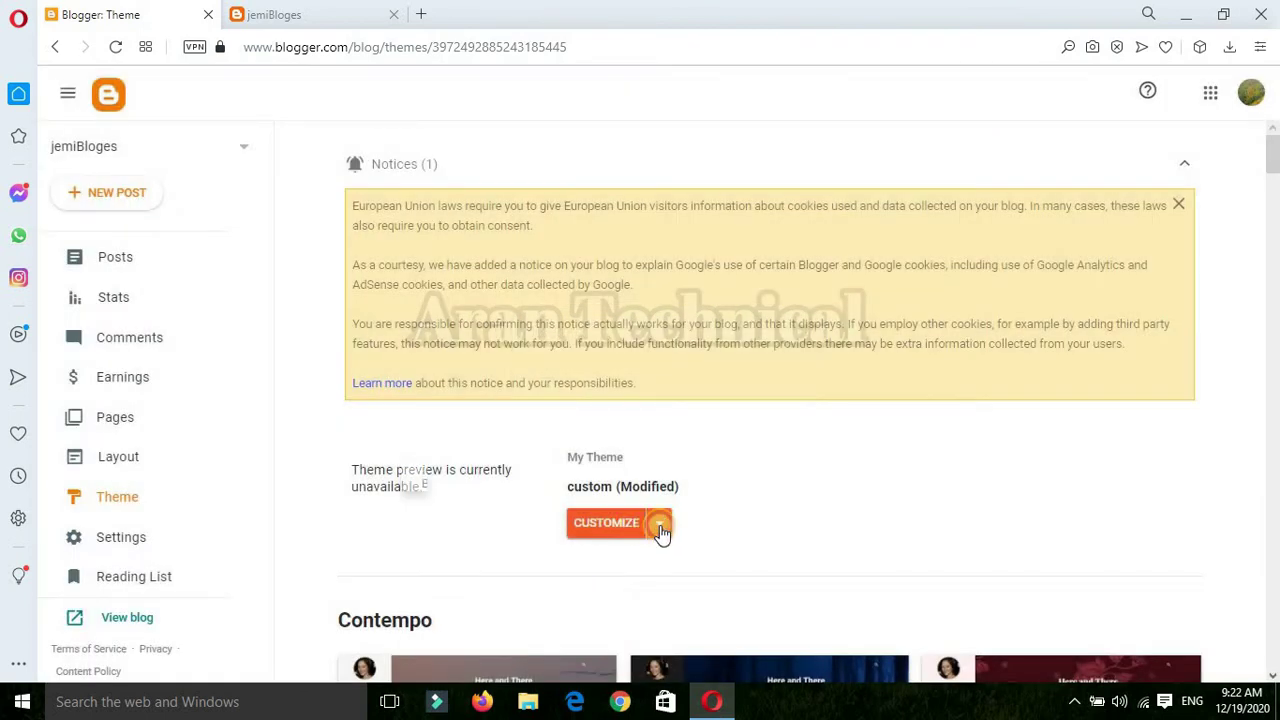
# Restore the blog's theme from the Mono Free Version file in the Downloads folder.
pyautogui.click(660, 523)
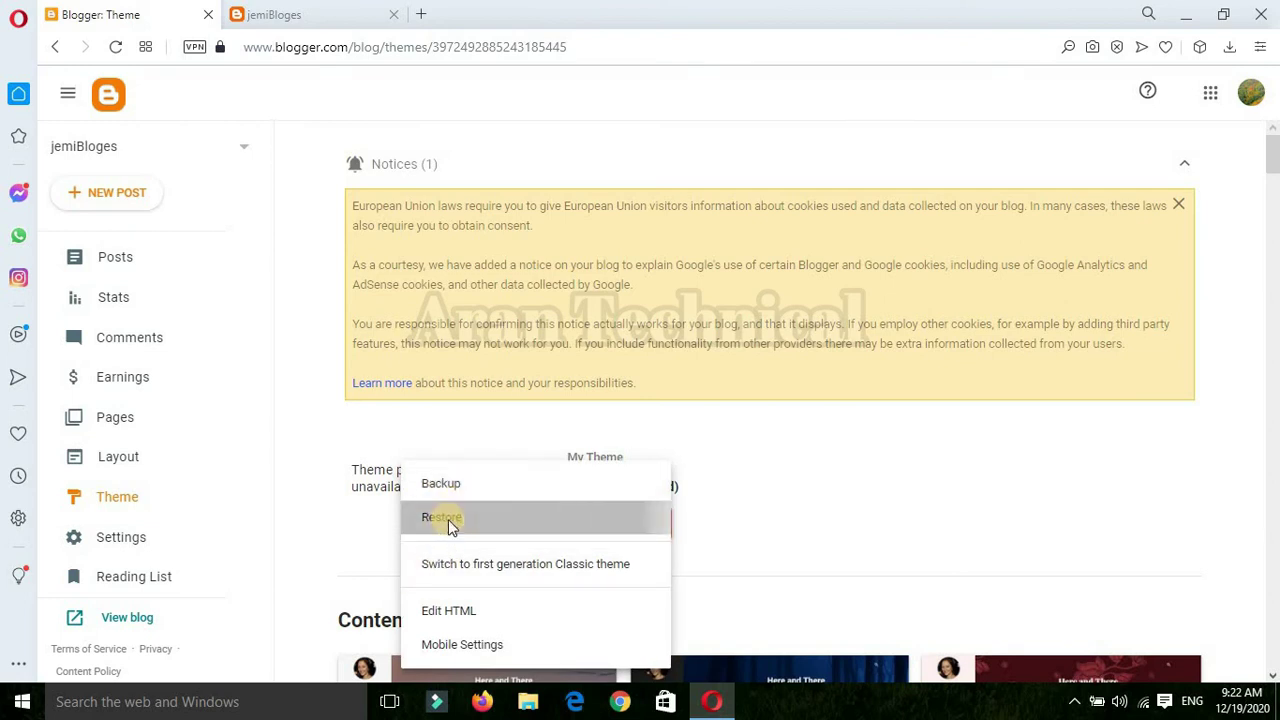
pyautogui.click(448, 519)
pyautogui.click(783, 420)
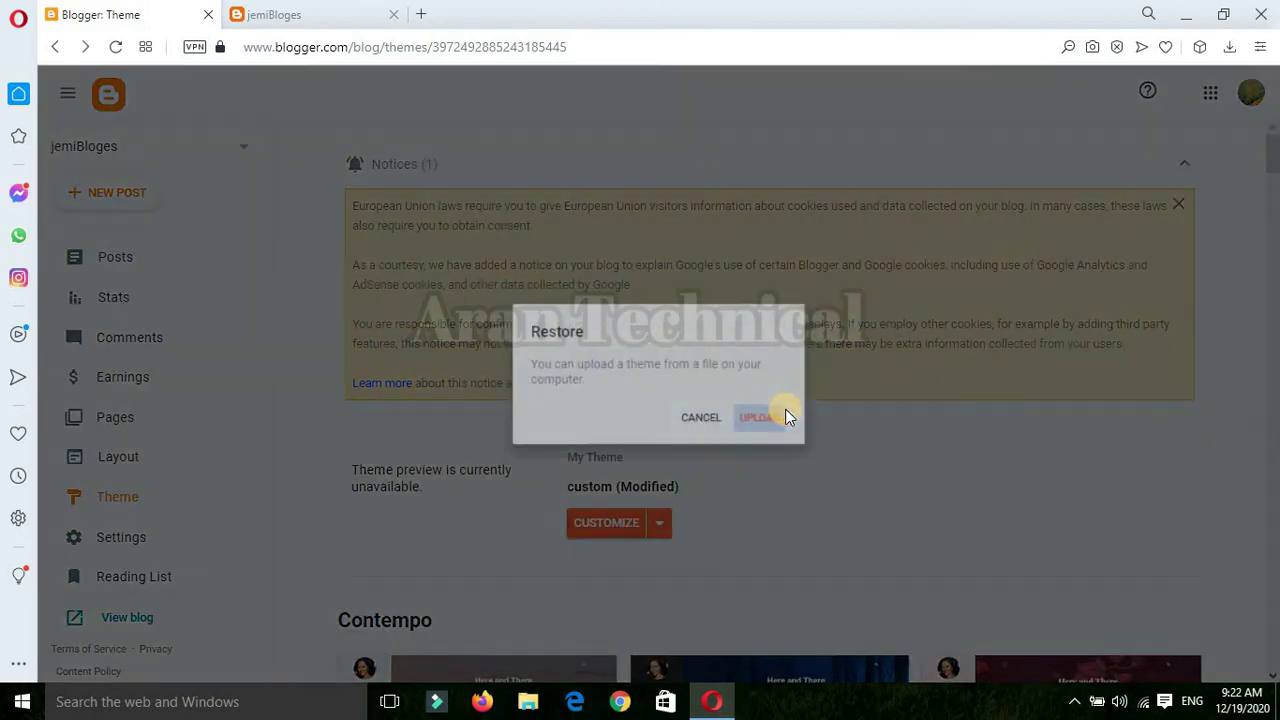
pyautogui.scroll(-1, 623, 200)
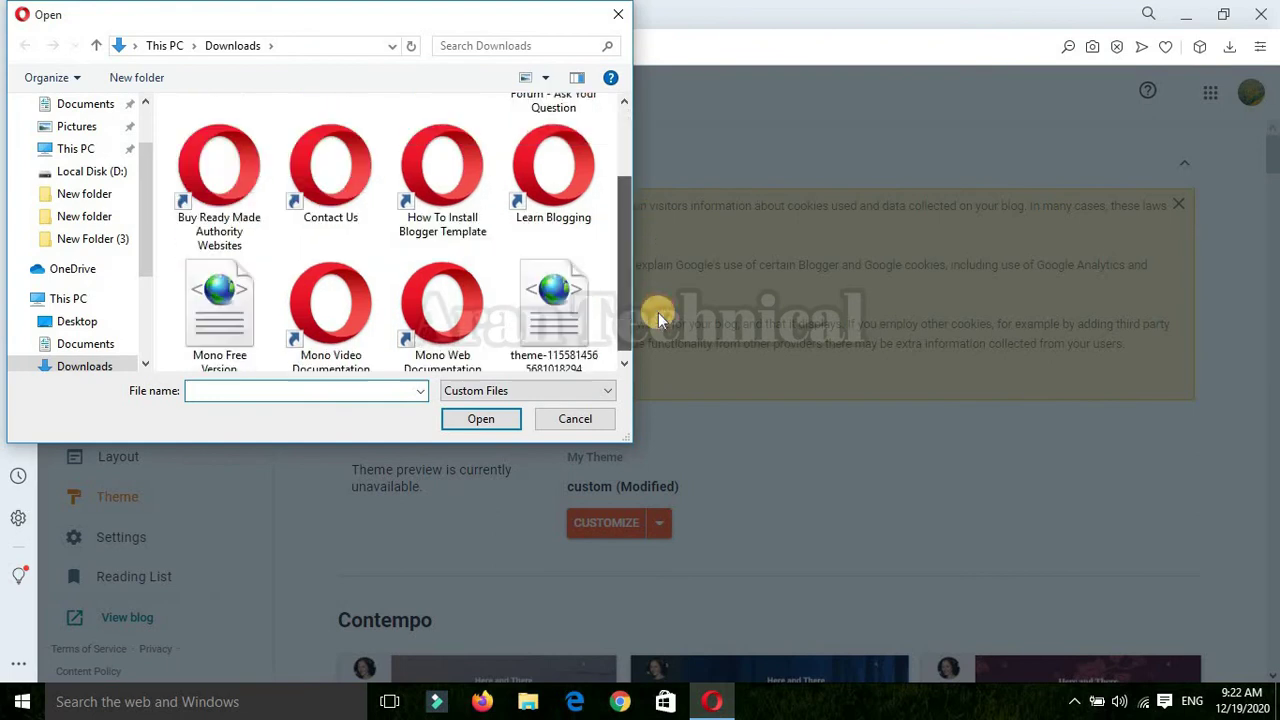
pyautogui.click(203, 345)
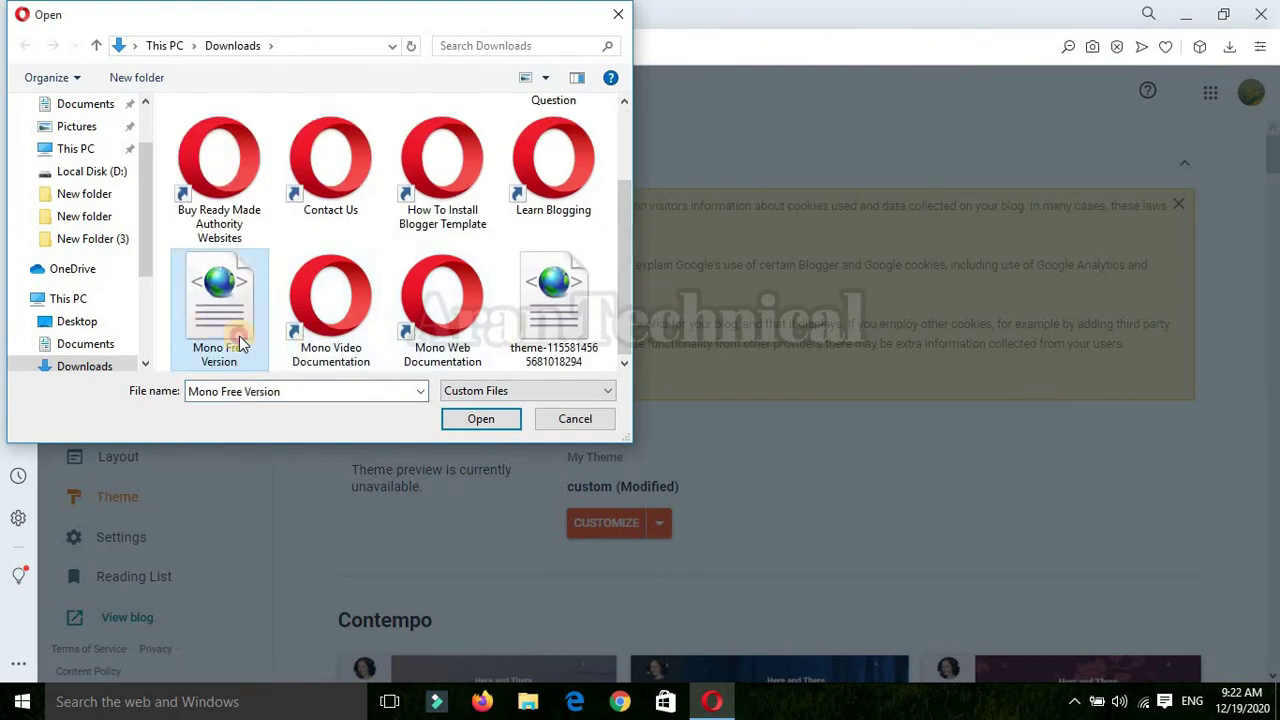
pyautogui.doubleClick(237, 344)
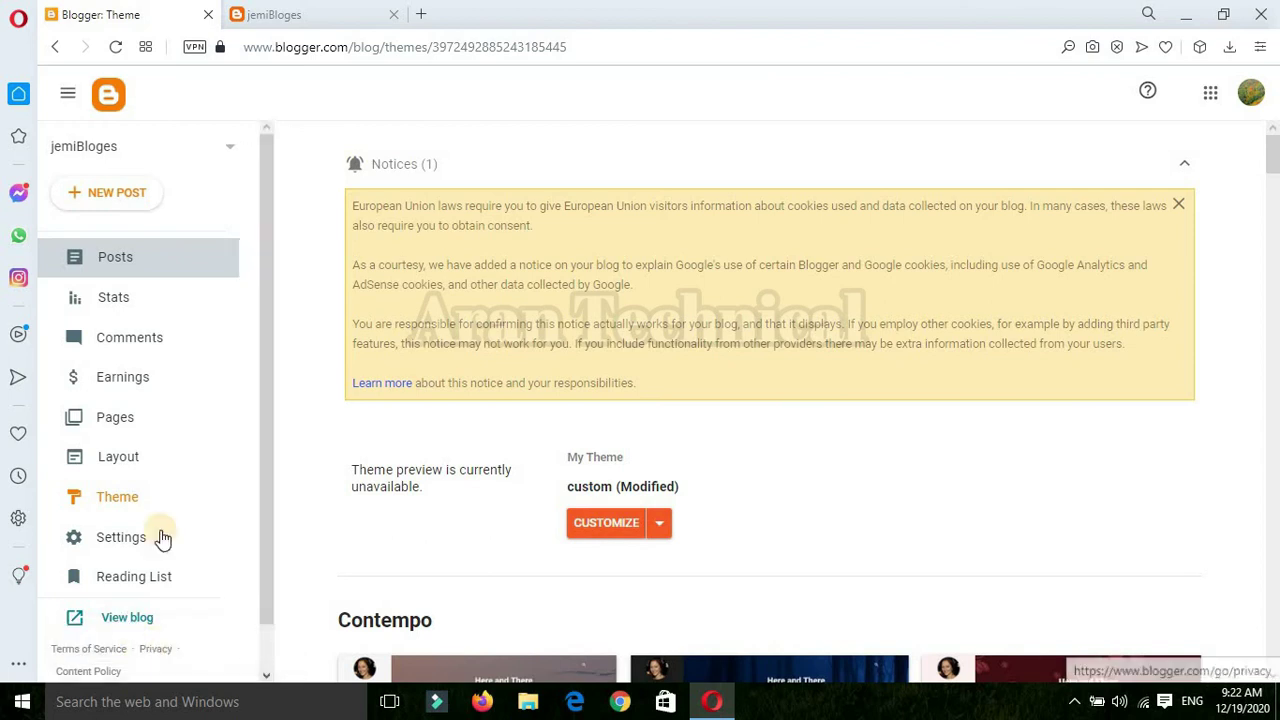
# Look through the blog's public page with the Mono theme and return to the dashboard.
pyautogui.click(346, 8)
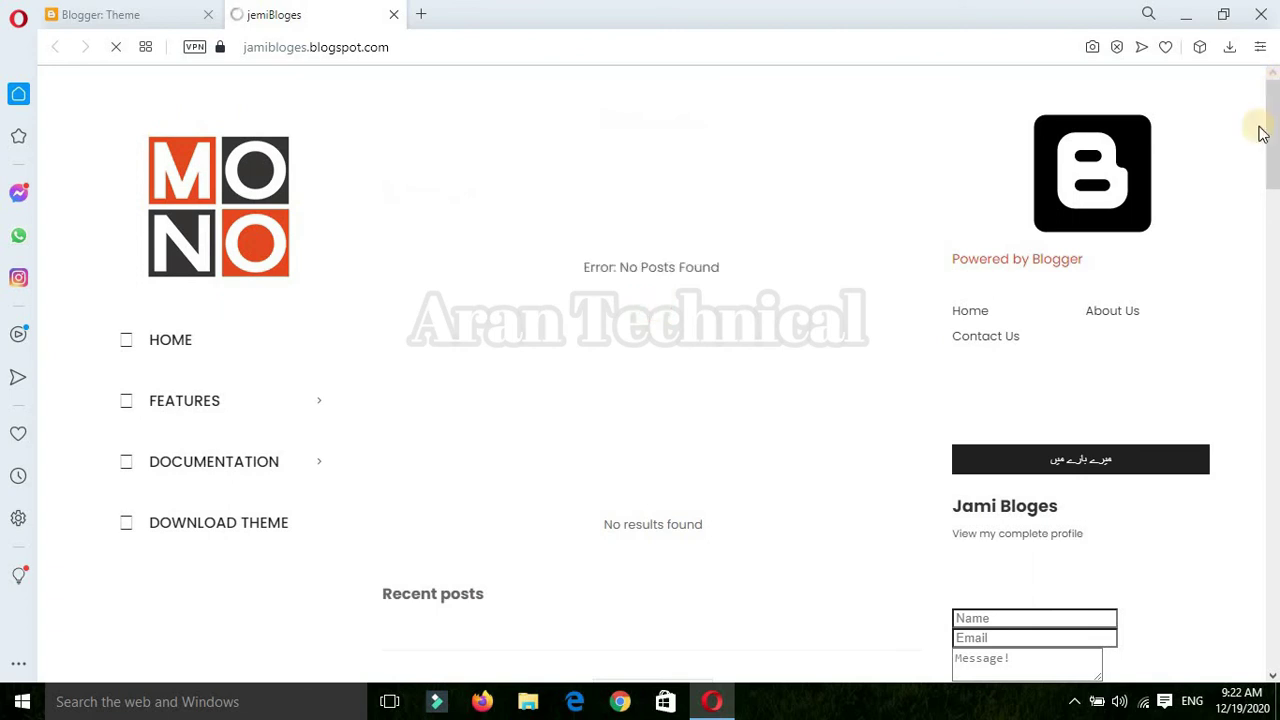
pyautogui.scroll(-5, 1262, 133)
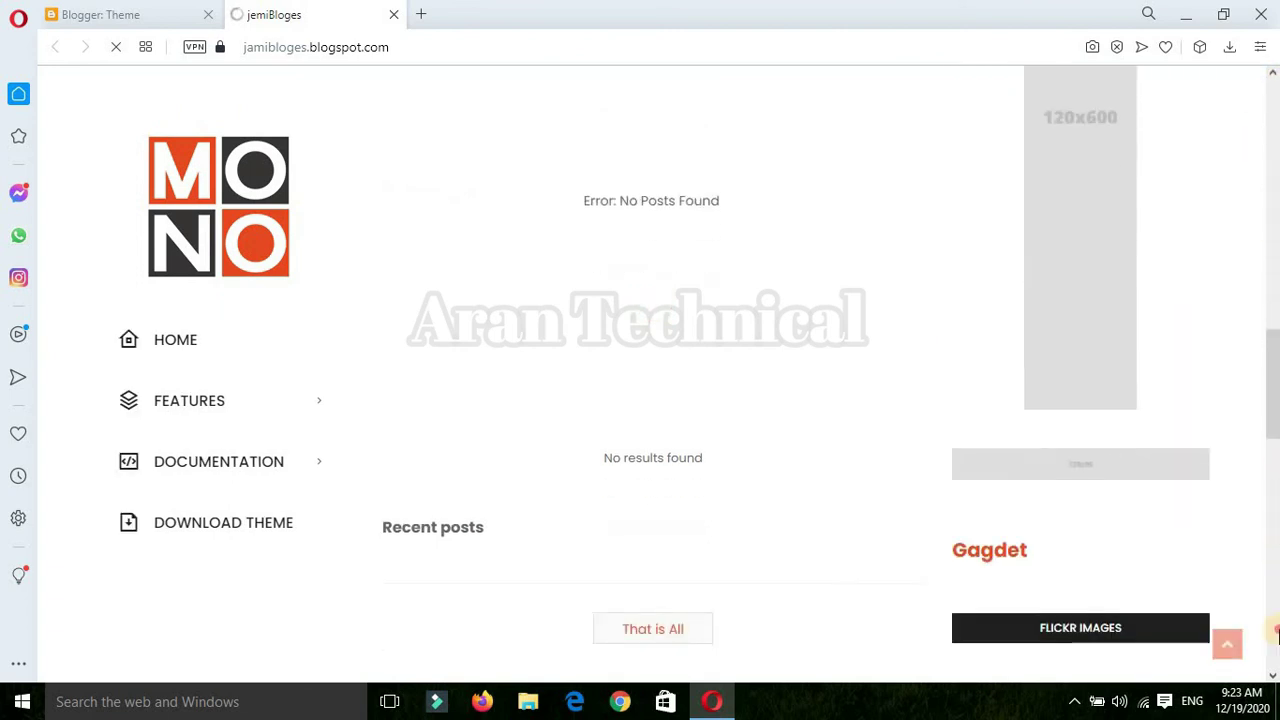
pyautogui.click(1276, 705)
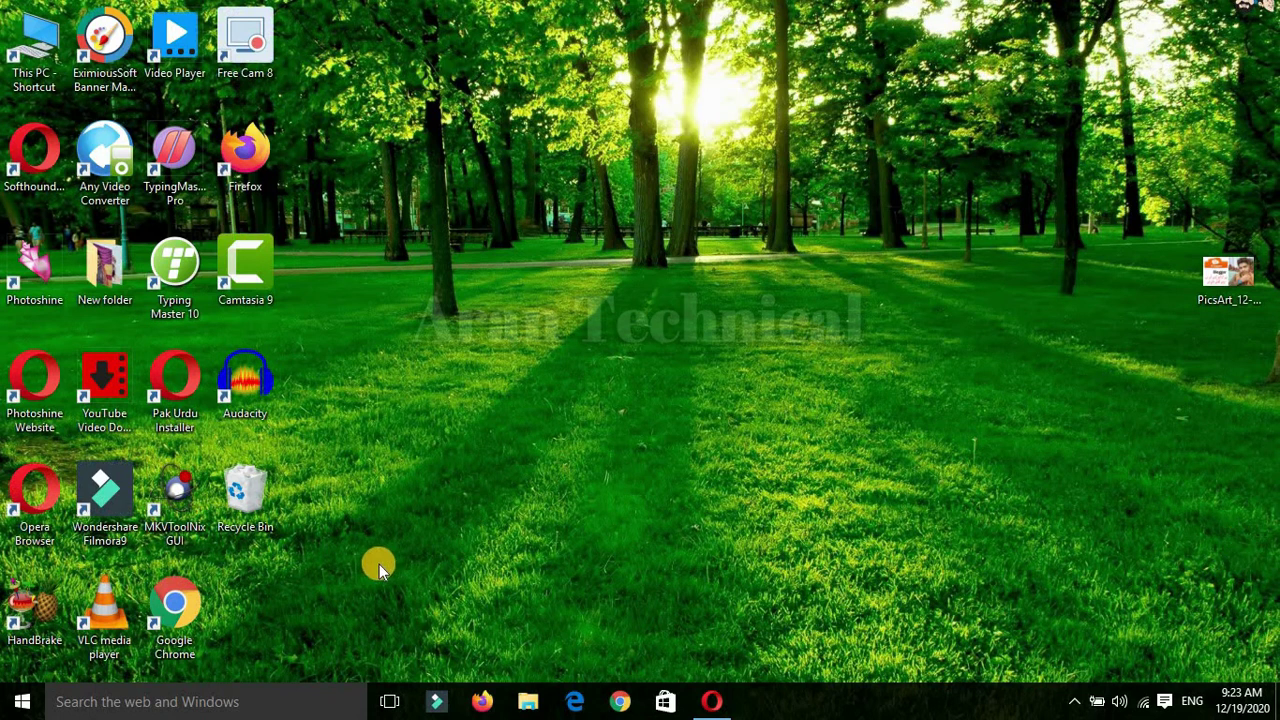
pyautogui.click(709, 700)
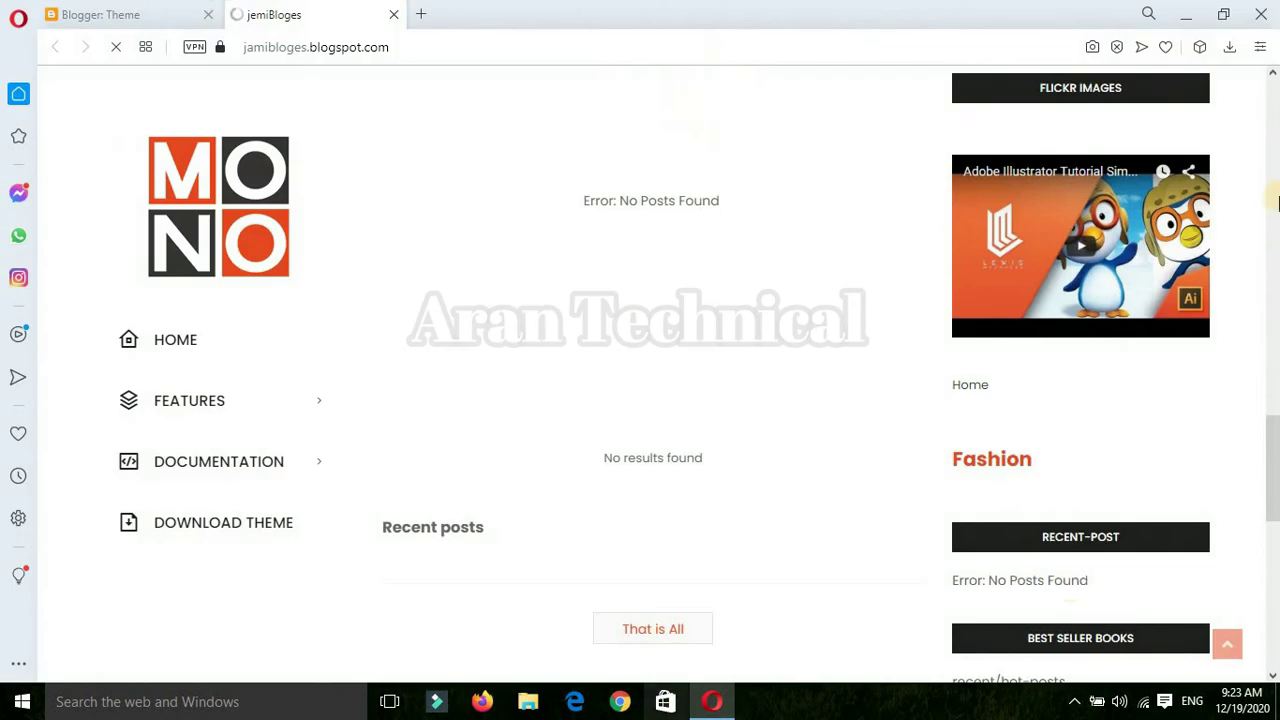
pyautogui.moveTo(1273, 470); pyautogui.dragTo(1275, 604)
pyautogui.moveTo(1275, 420); pyautogui.dragTo(1274, 130)
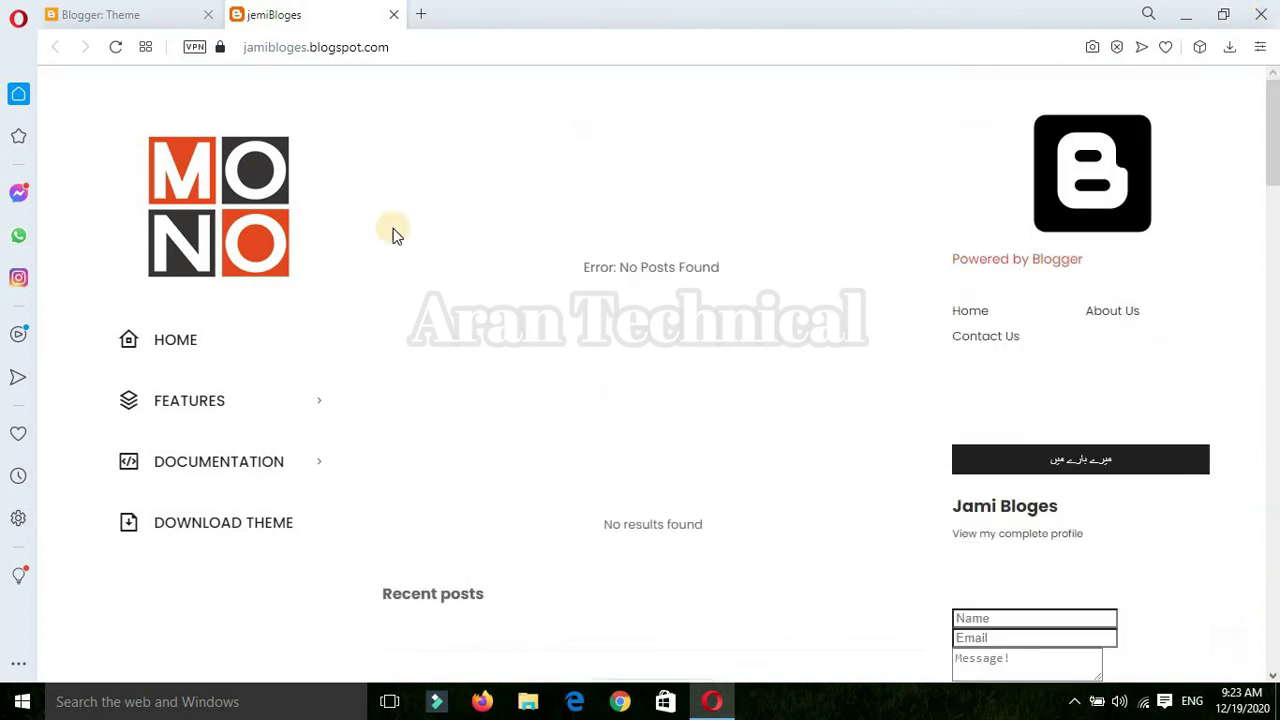
pyautogui.click(138, 9)
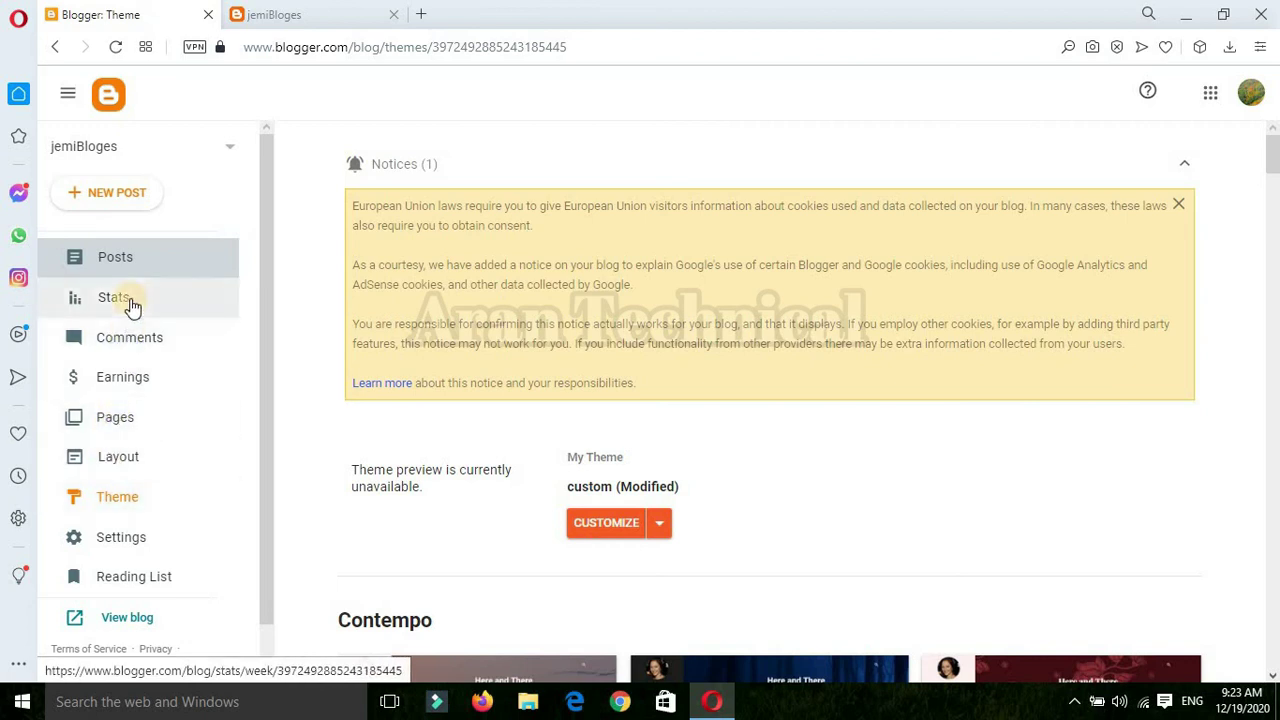
# View the blog's settings page and return to the theme page.
pyautogui.click(112, 550)
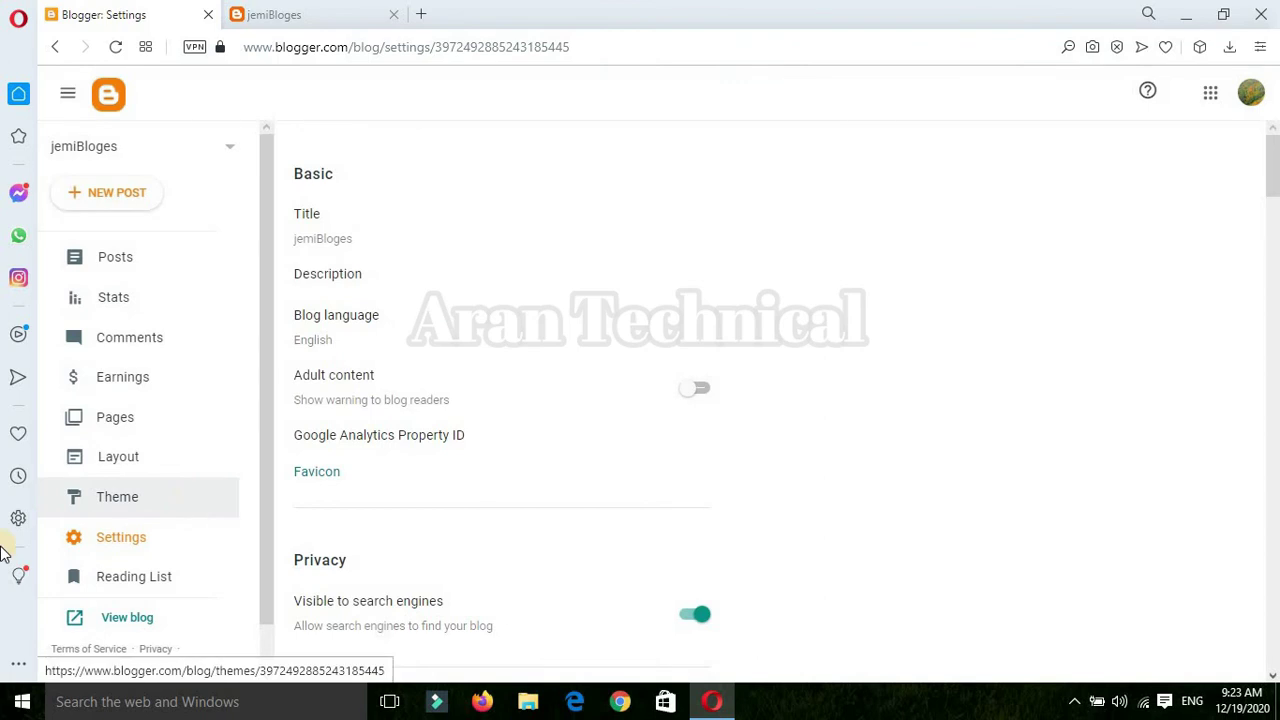
pyautogui.click(64, 46)
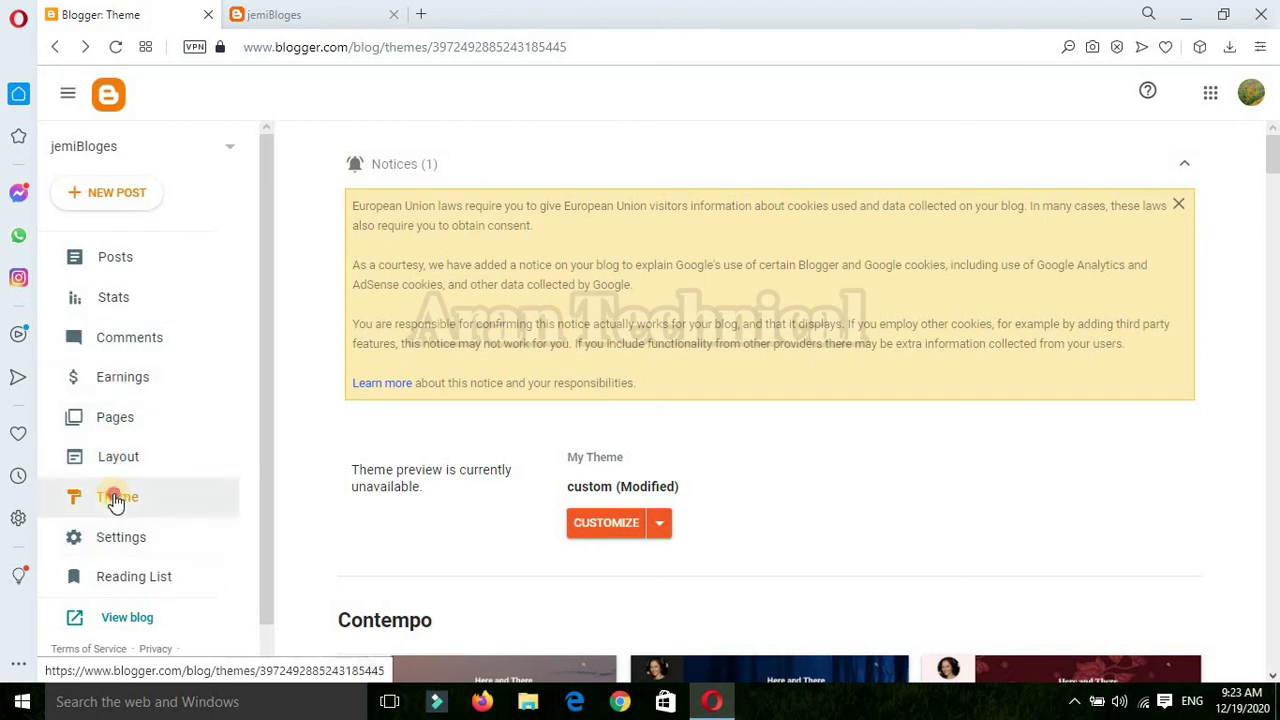
pyautogui.scroll(-3, 497, 469)
pyautogui.scroll(3, 786, 296)
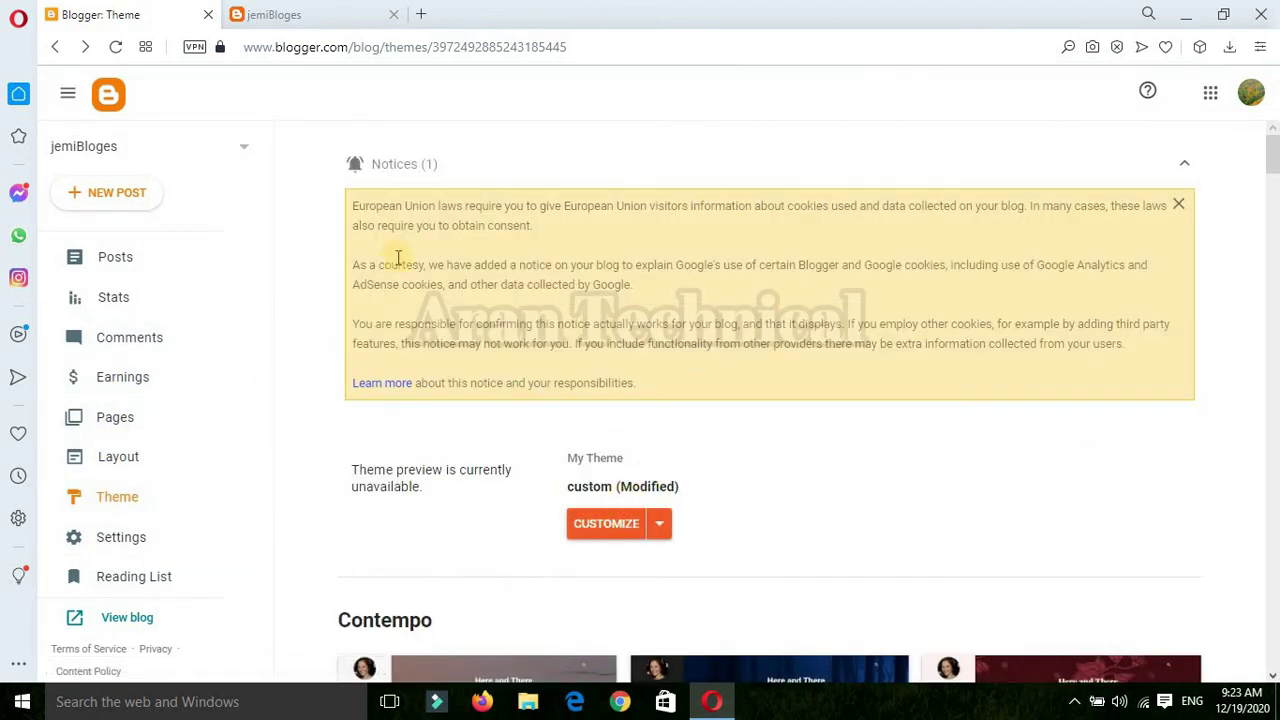
# Review the blog's public page down to its footer and browse the theme gallery in the dashboard.
pyautogui.click(325, 10)
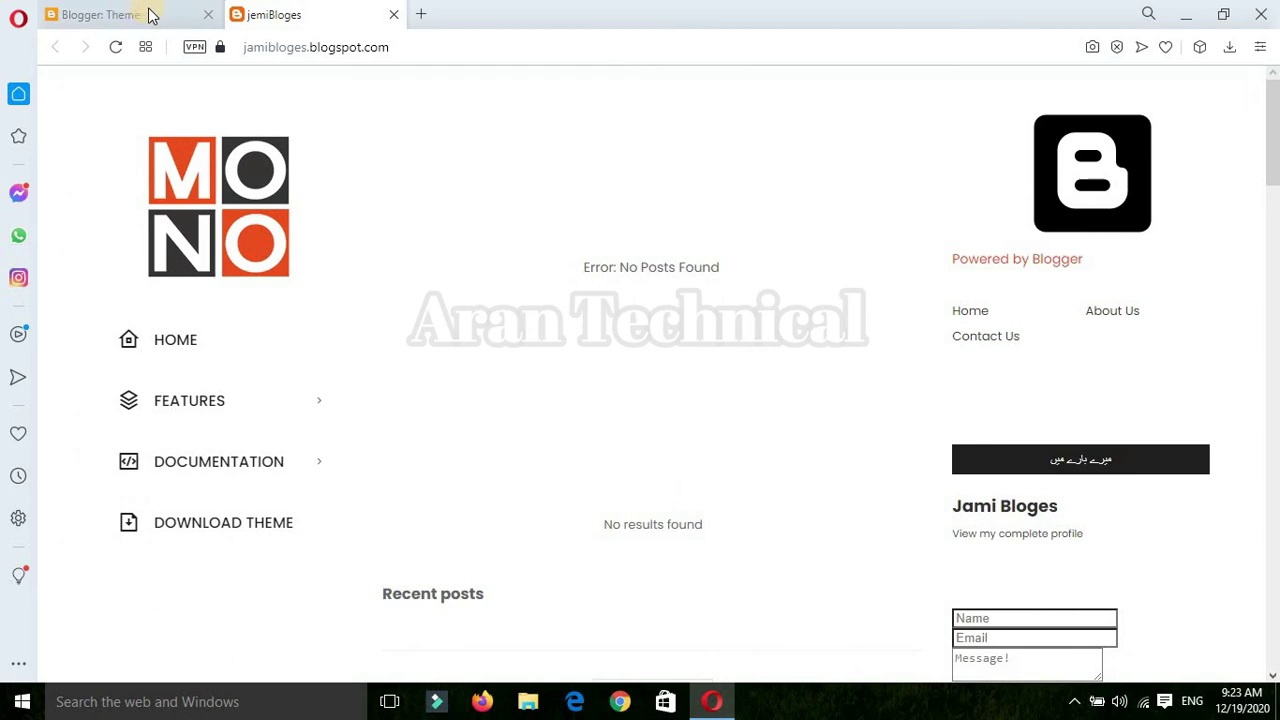
pyautogui.moveTo(1274, 141); pyautogui.dragTo(1276, 650)
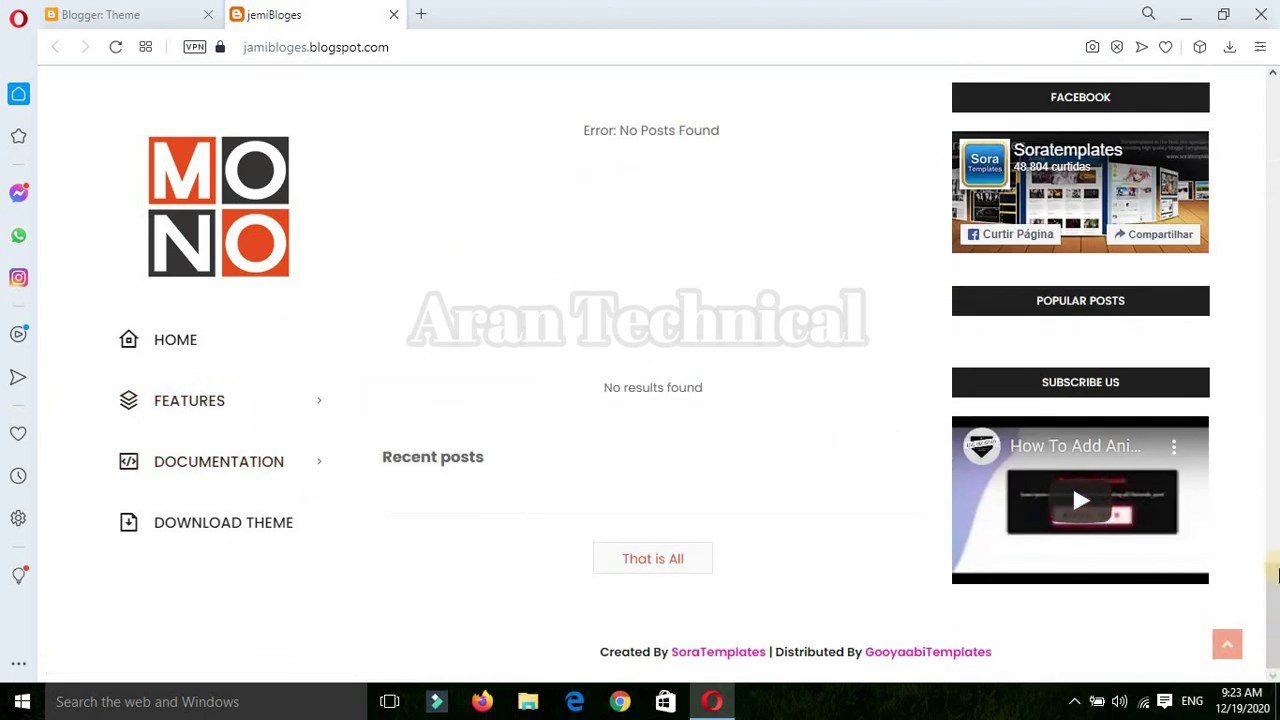
pyautogui.moveTo(1276, 572); pyautogui.dragTo(1276, 100)
pyautogui.click(1261, 14)
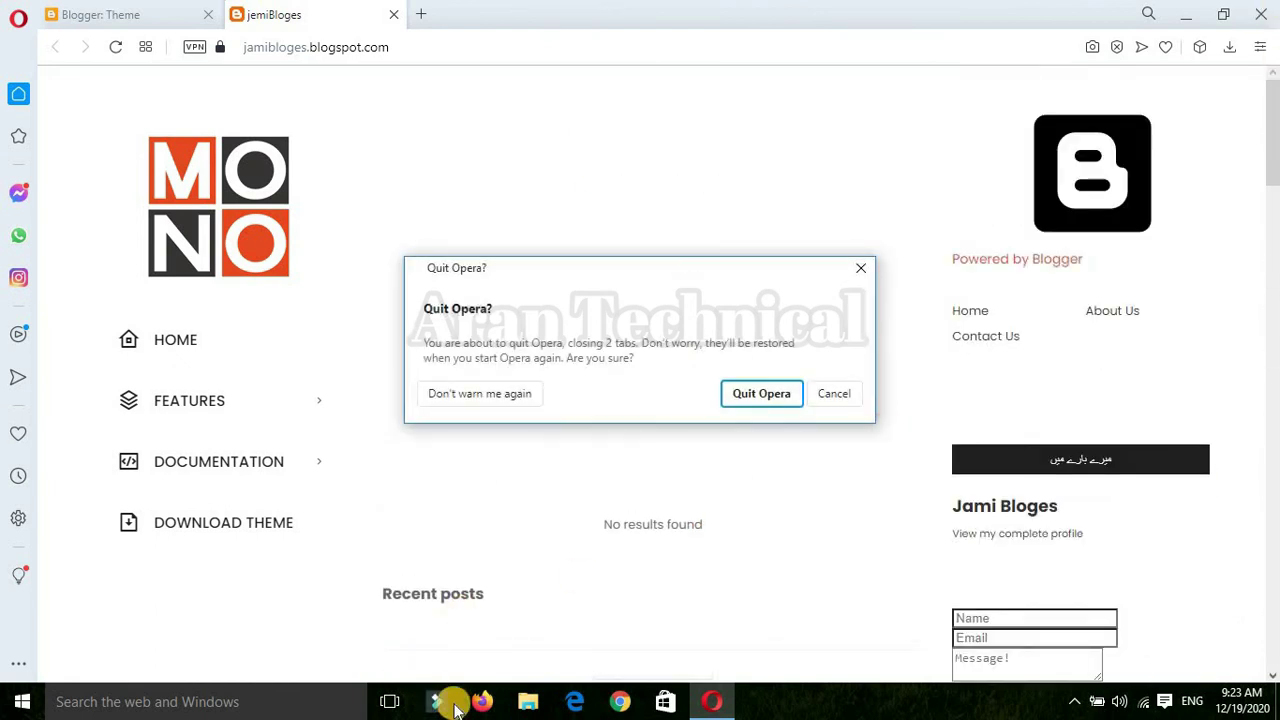
pyautogui.click(858, 268)
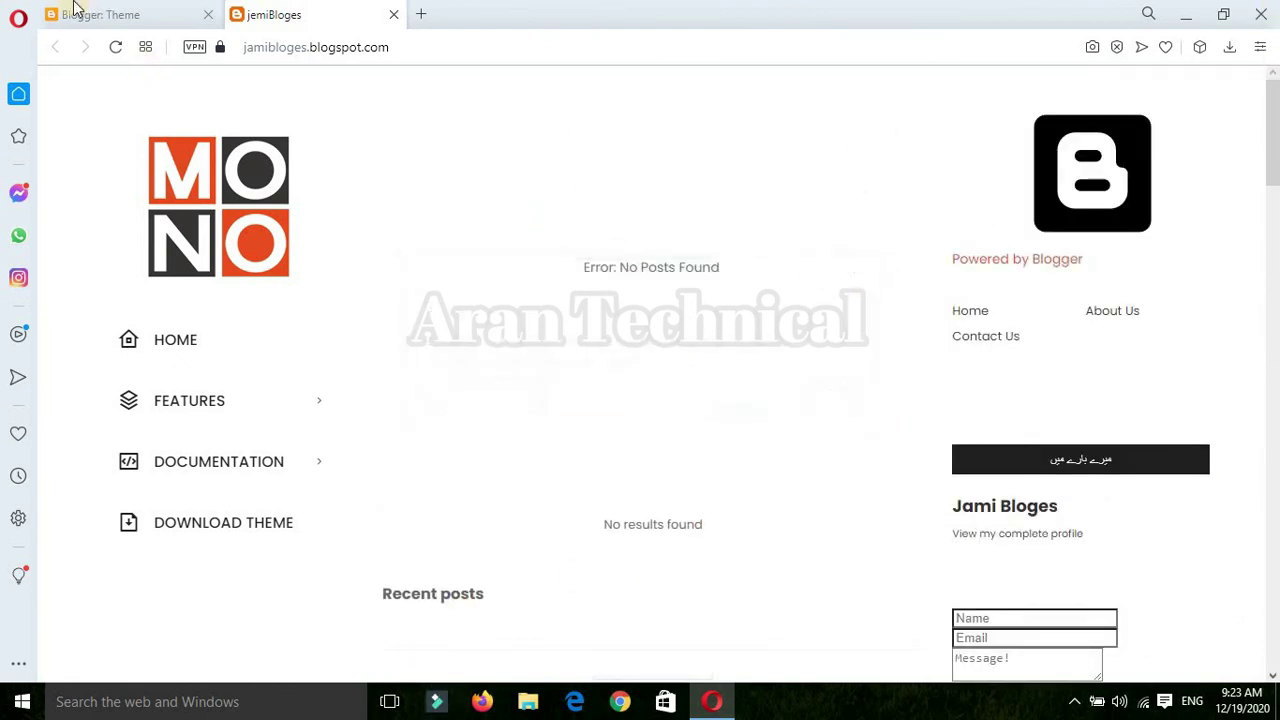
pyautogui.click(40, 10)
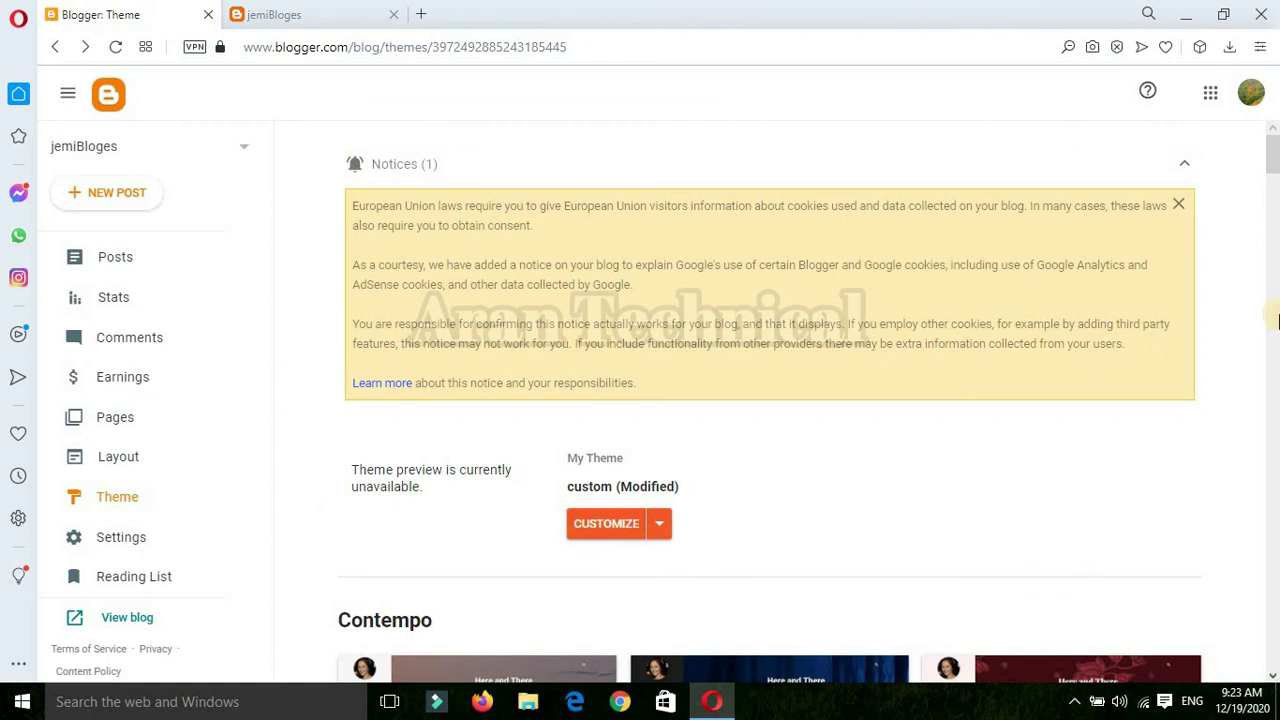
pyautogui.moveTo(1276, 162); pyautogui.dragTo(1250, 645)
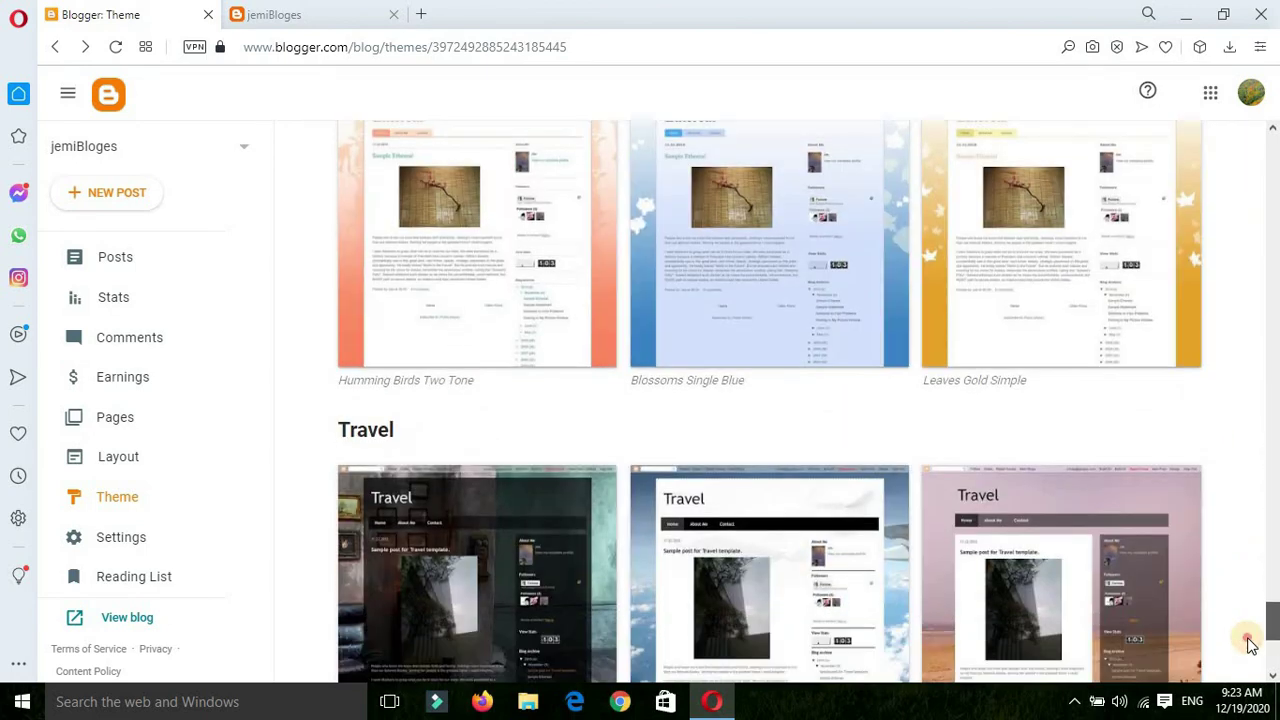